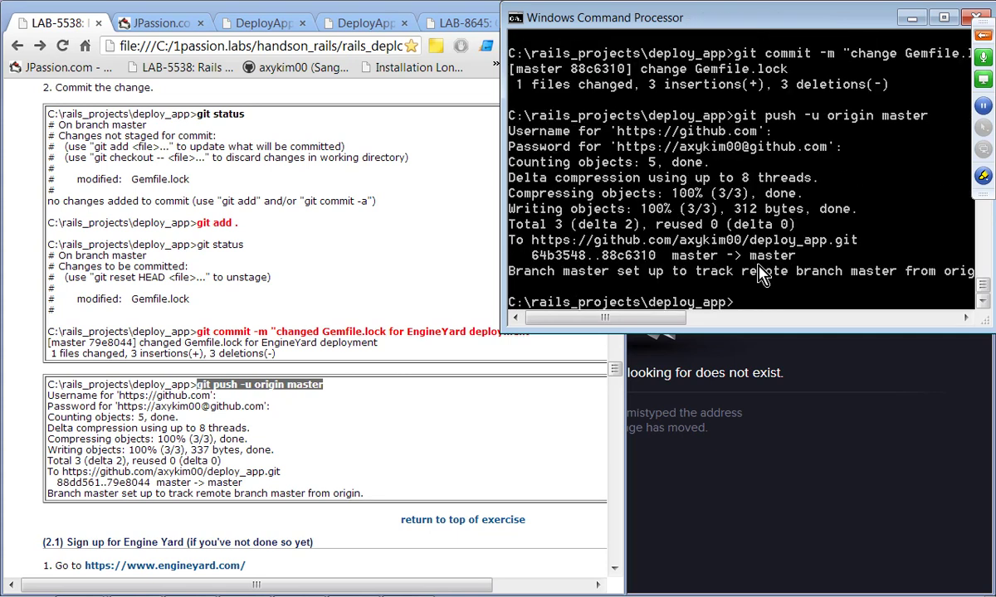
Step: Read the lab guide's Engine Yard sign-up steps through confirming the email and choosing an account name
click(333, 530)
scroll(336, 525, down, 3)
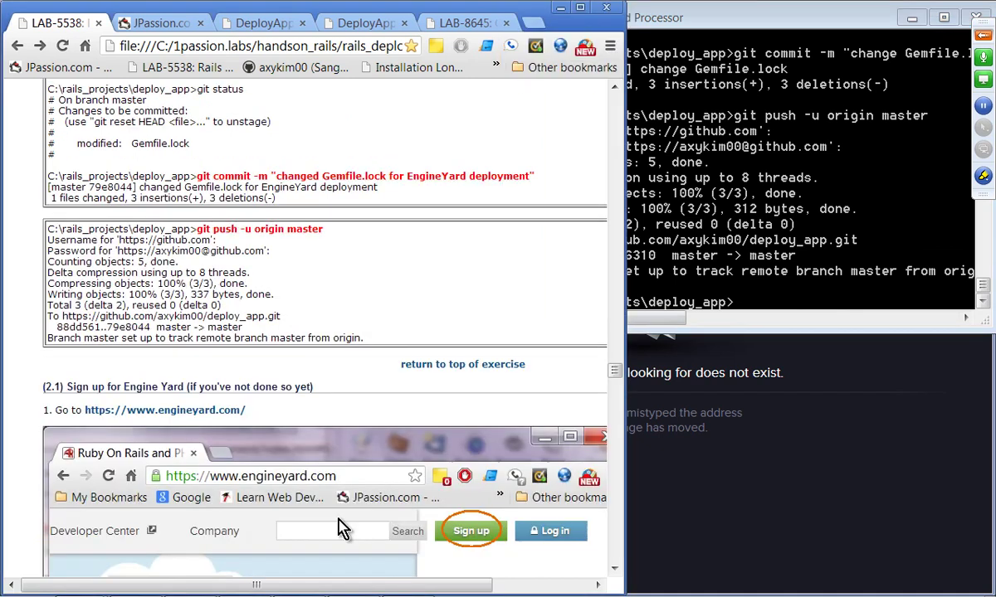
scroll(337, 526, down, 1)
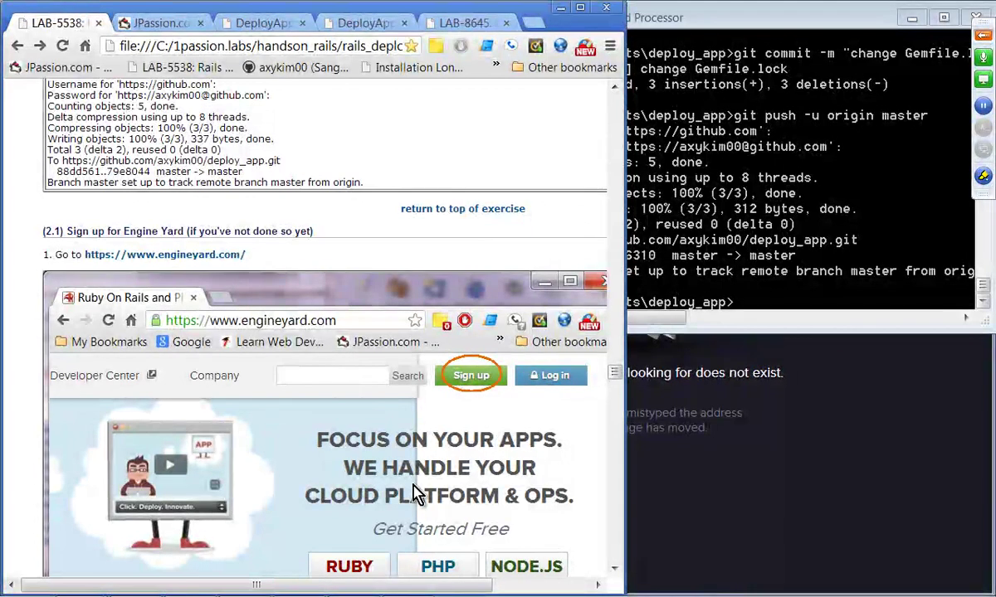
scroll(398, 411, down, 3)
scroll(465, 340, up, 1)
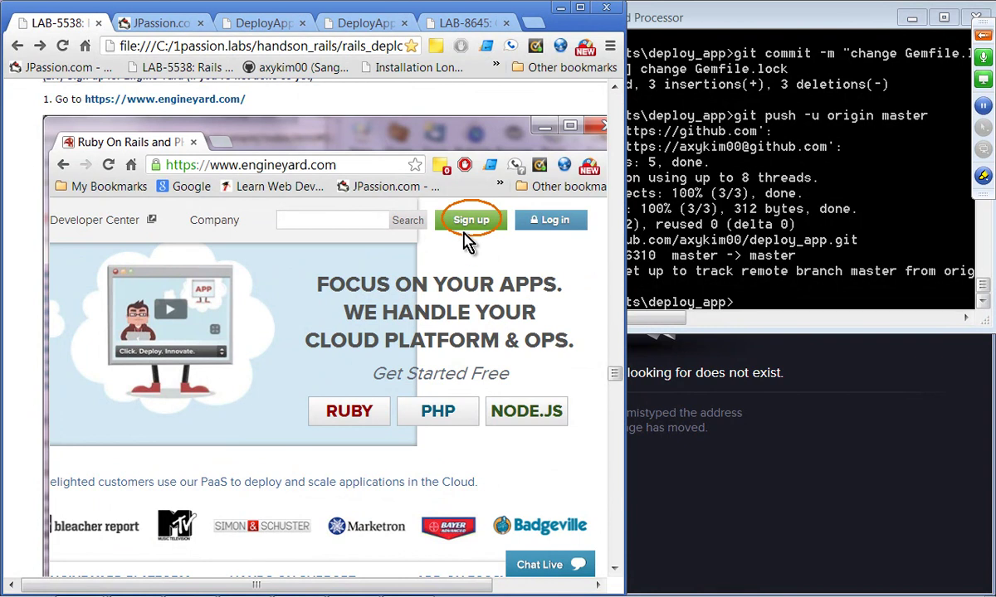
scroll(455, 299, down, 6)
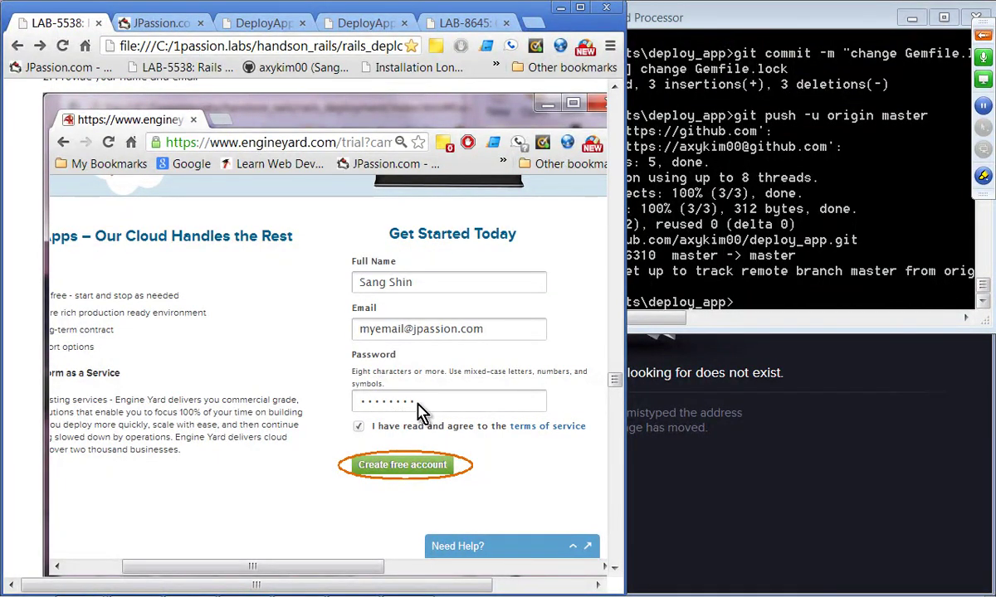
scroll(398, 479, down, 4)
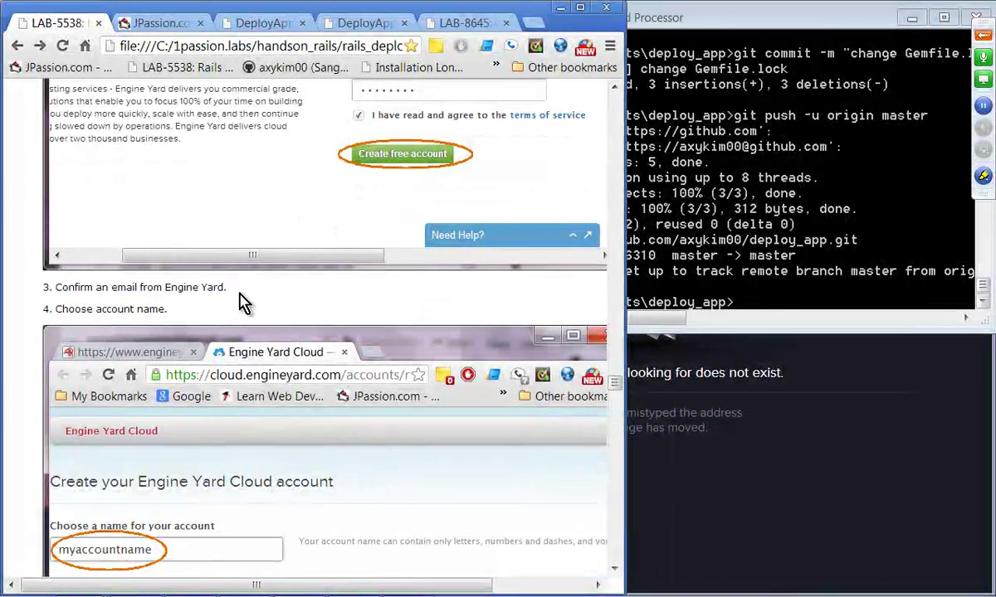
scroll(243, 303, down, 2)
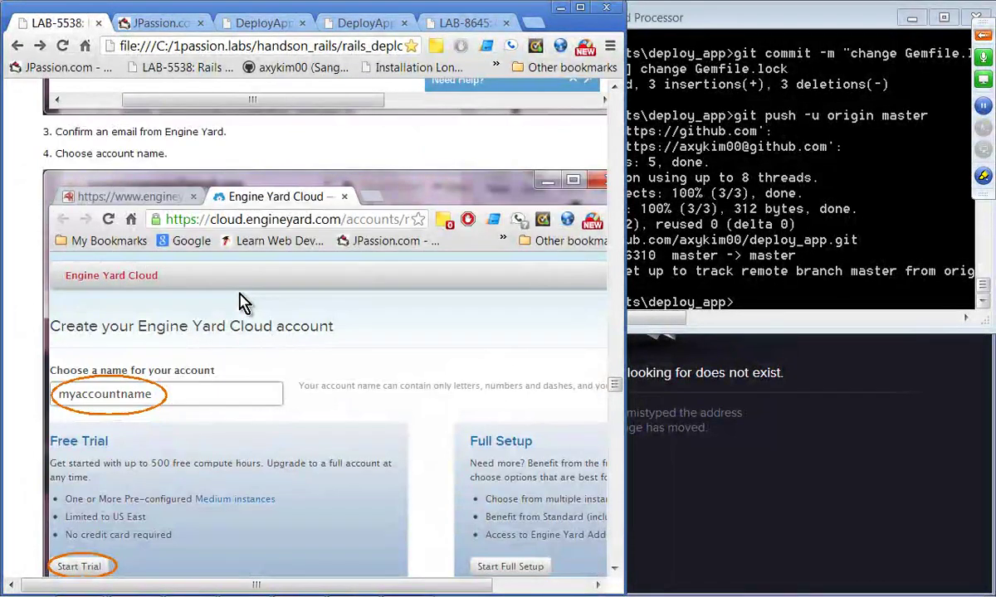
scroll(243, 303, down, 1)
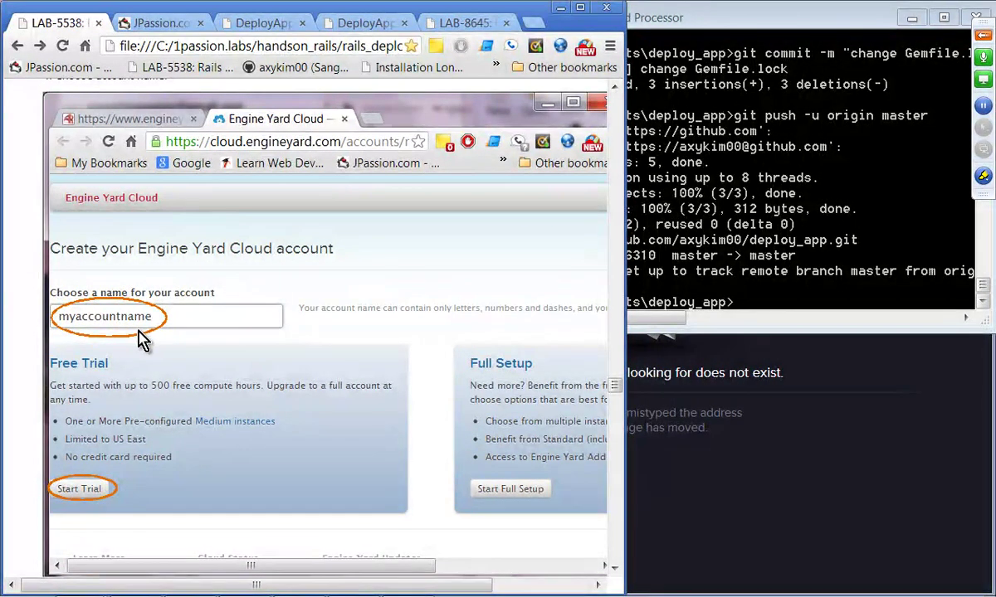
scroll(138, 337, down, 3)
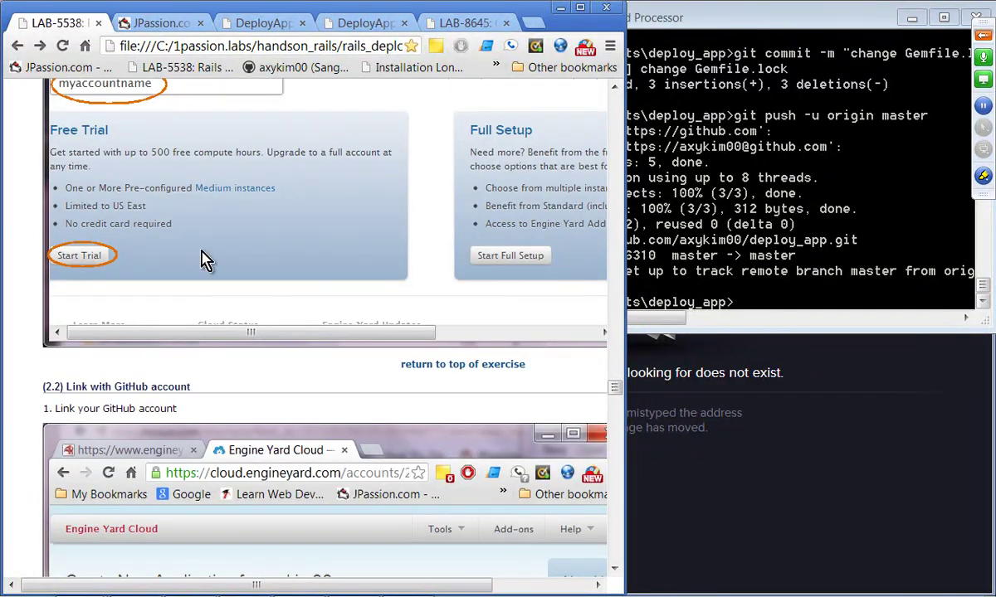
scroll(301, 363, down, 1)
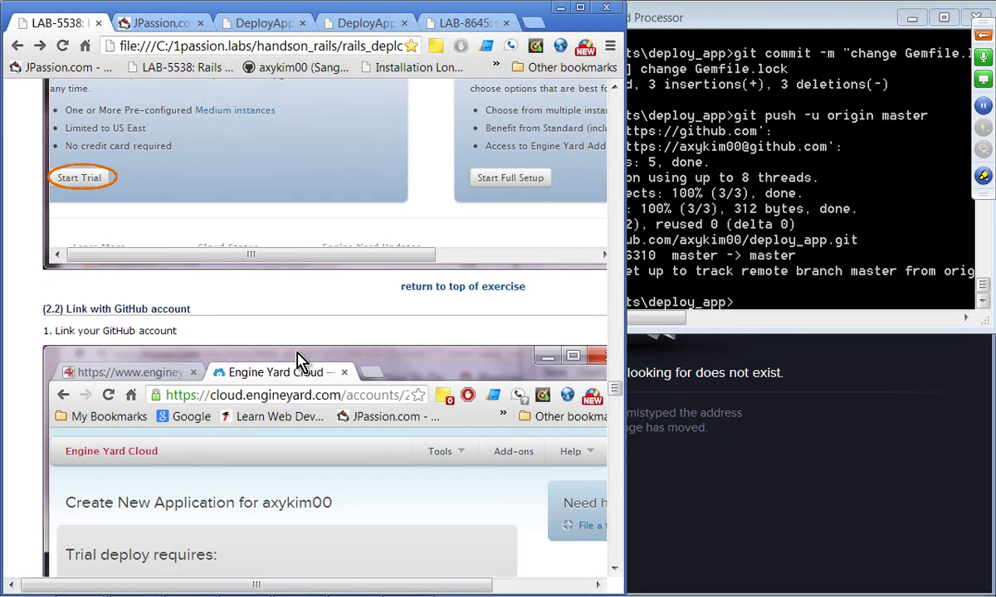
scroll(300, 362, down, 4)
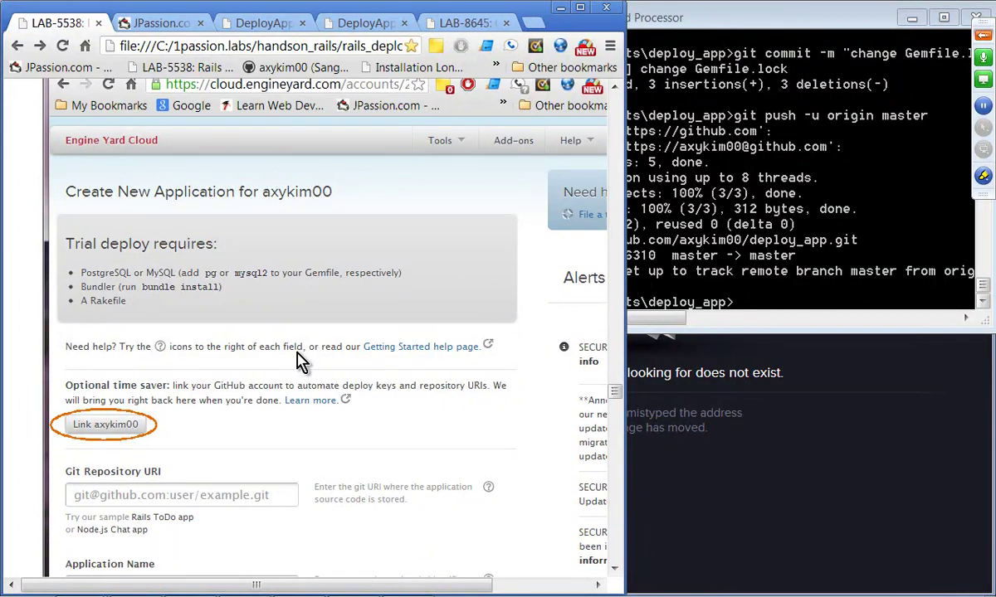
scroll(300, 363, up, 2)
scroll(300, 363, down, 1)
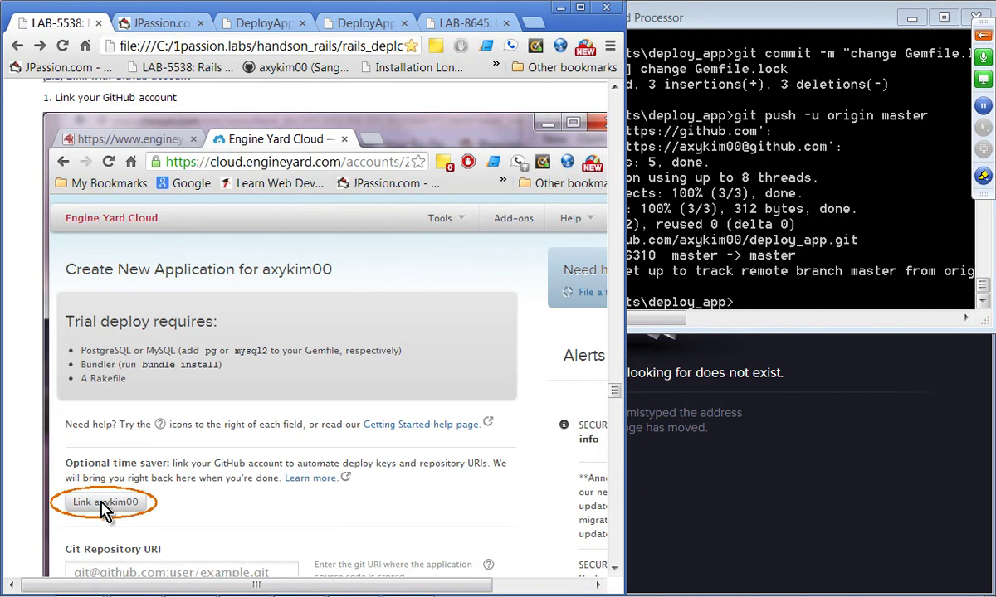
scroll(158, 482, down, 2)
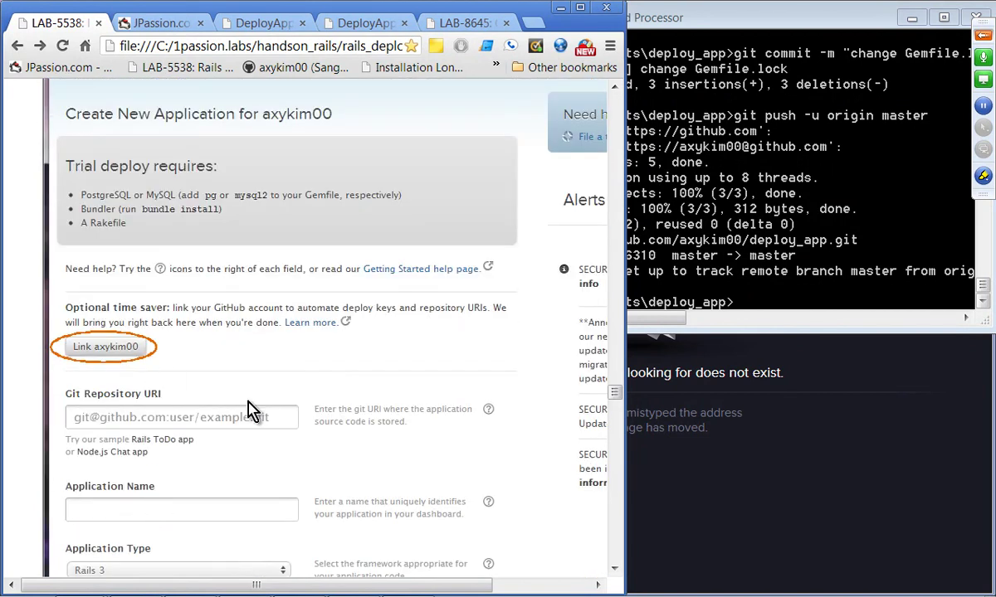
scroll(253, 409, down, 5)
scroll(253, 405, down, 1)
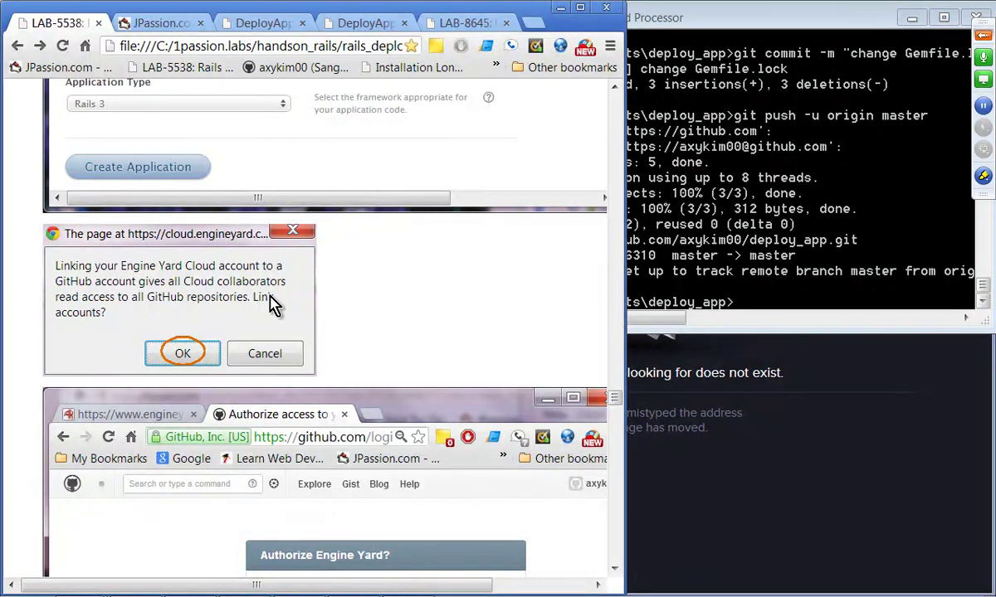
scroll(224, 344, down, 4)
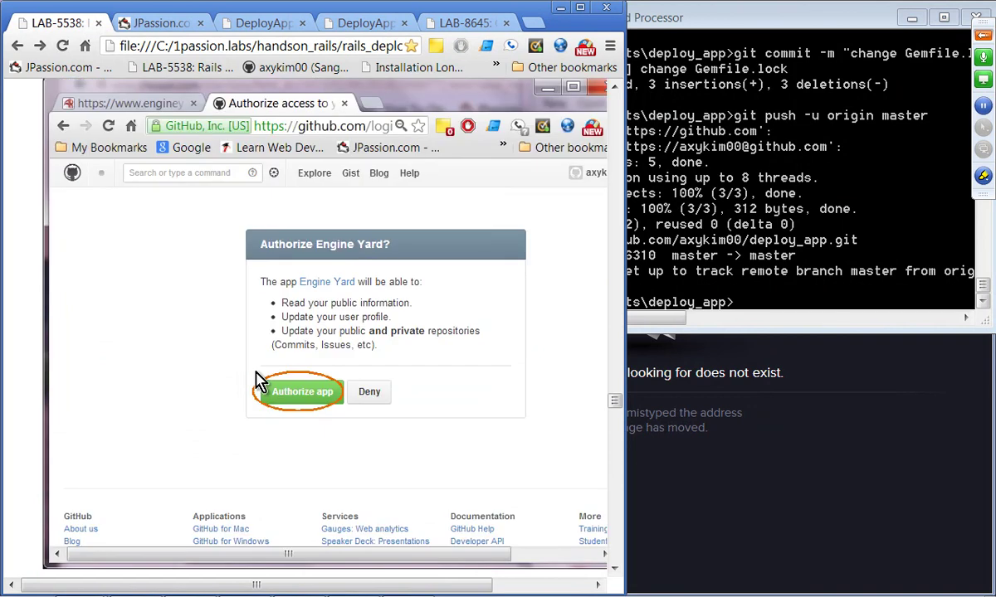
scroll(324, 414, down, 4)
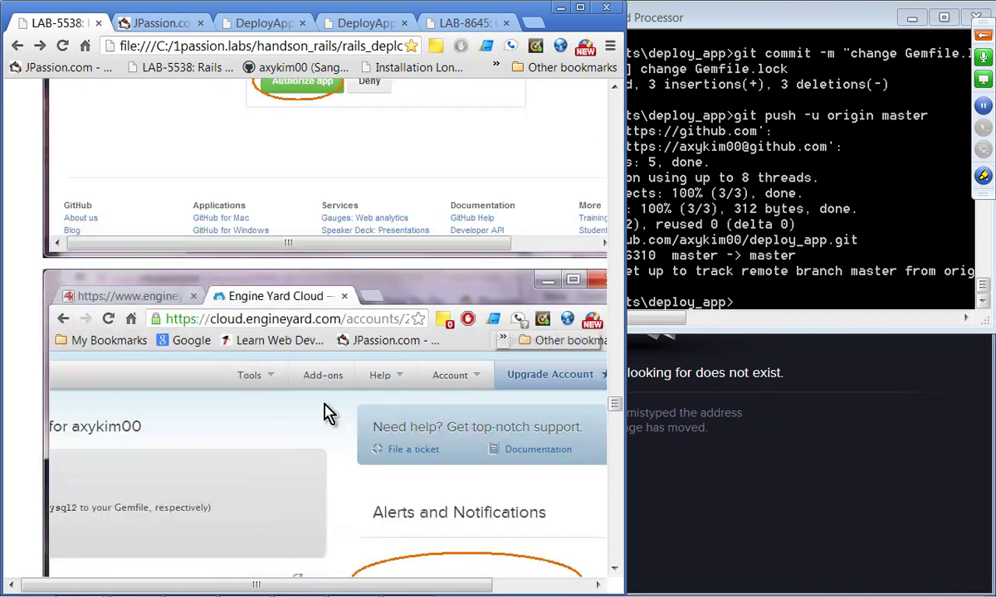
scroll(324, 413, down, 3)
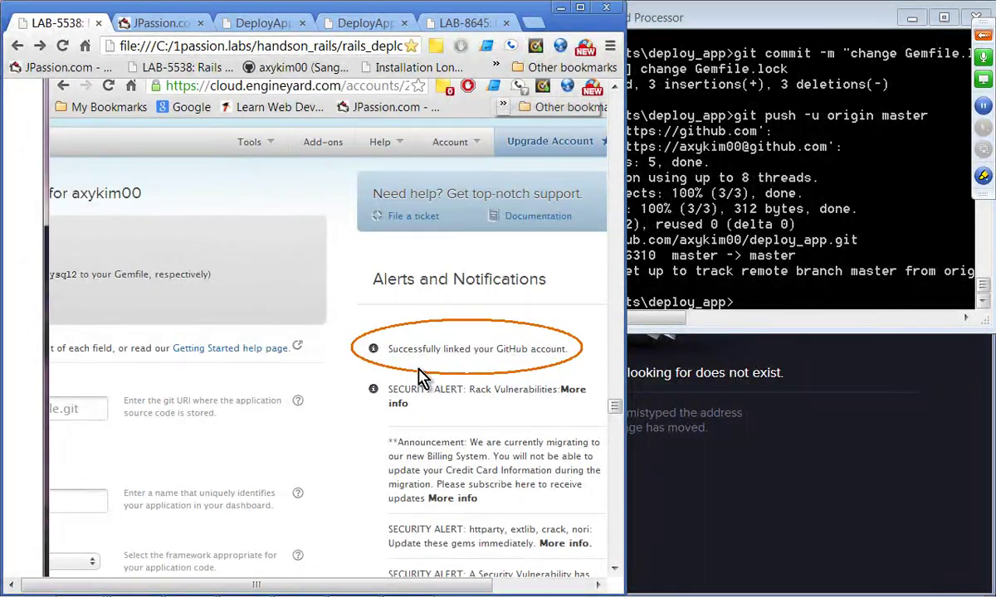
scroll(477, 373, down, 2)
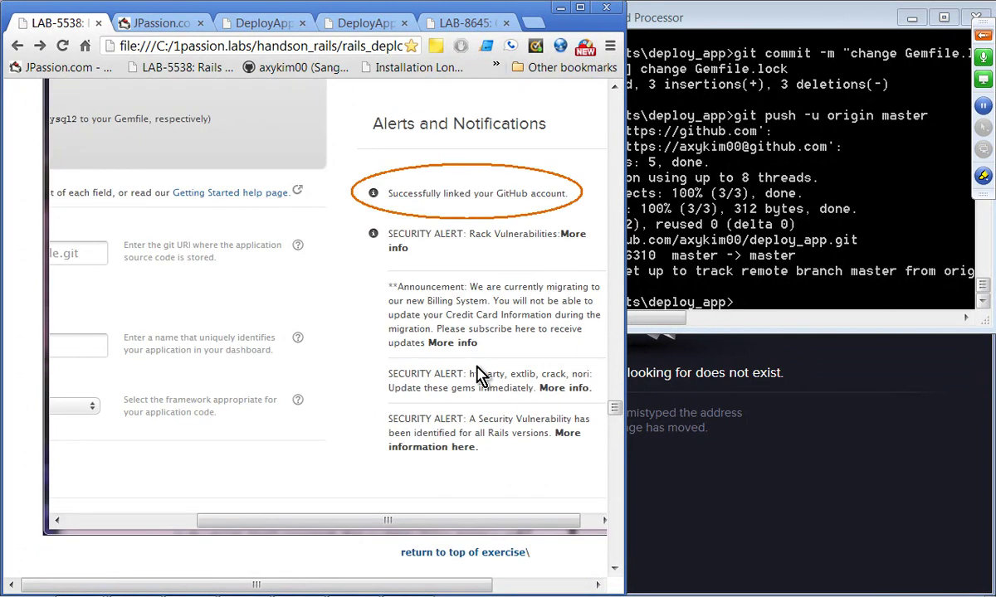
scroll(477, 373, down, 6)
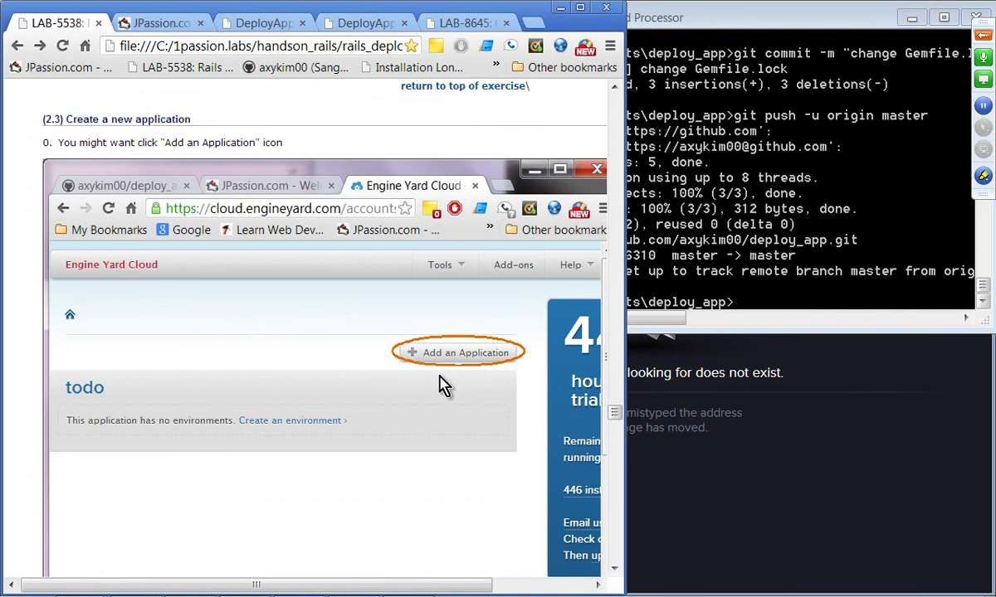
scroll(444, 384, down, 3)
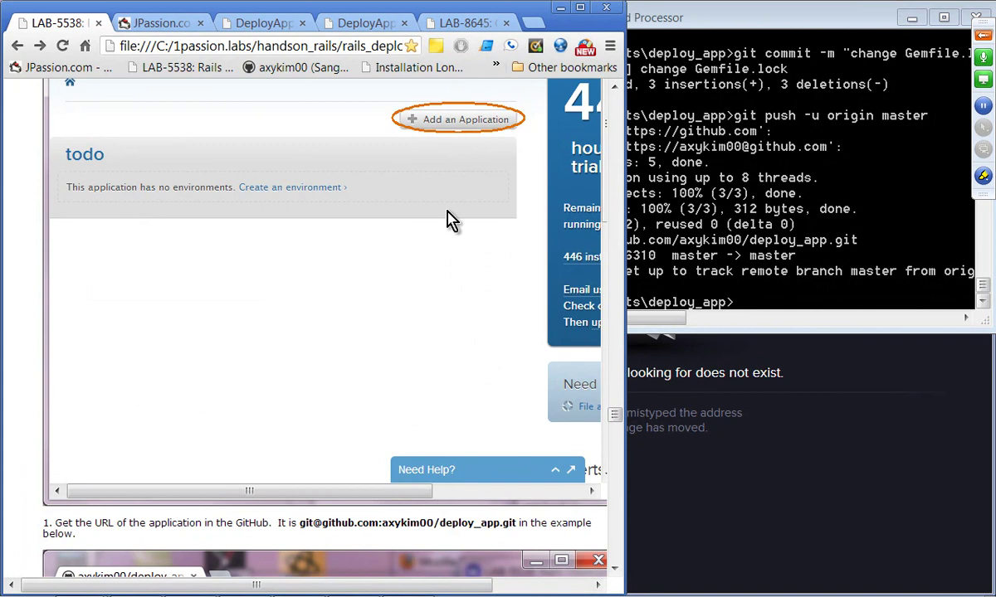
scroll(189, 237, up, 1)
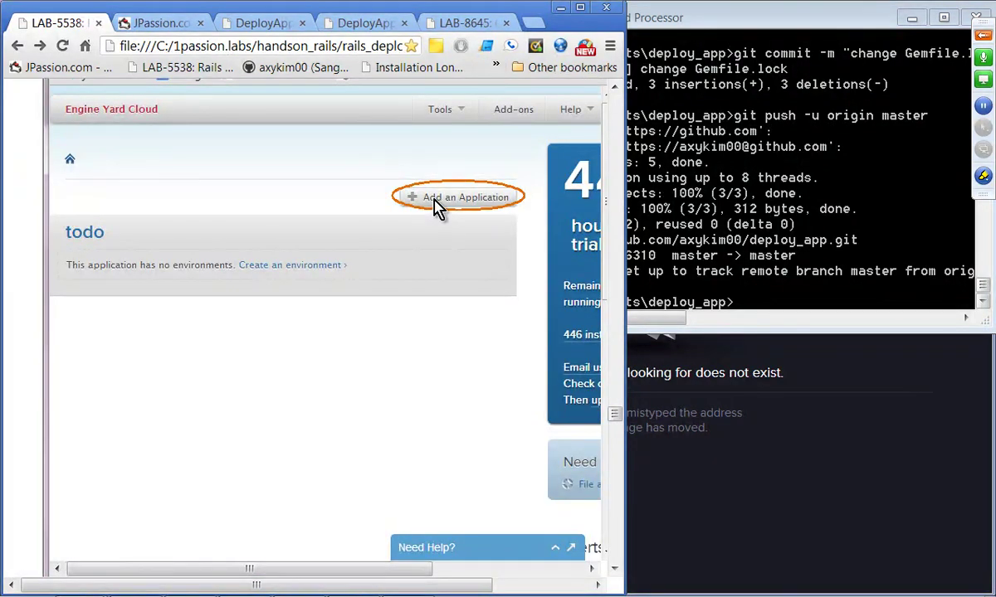
scroll(427, 266, up, 4)
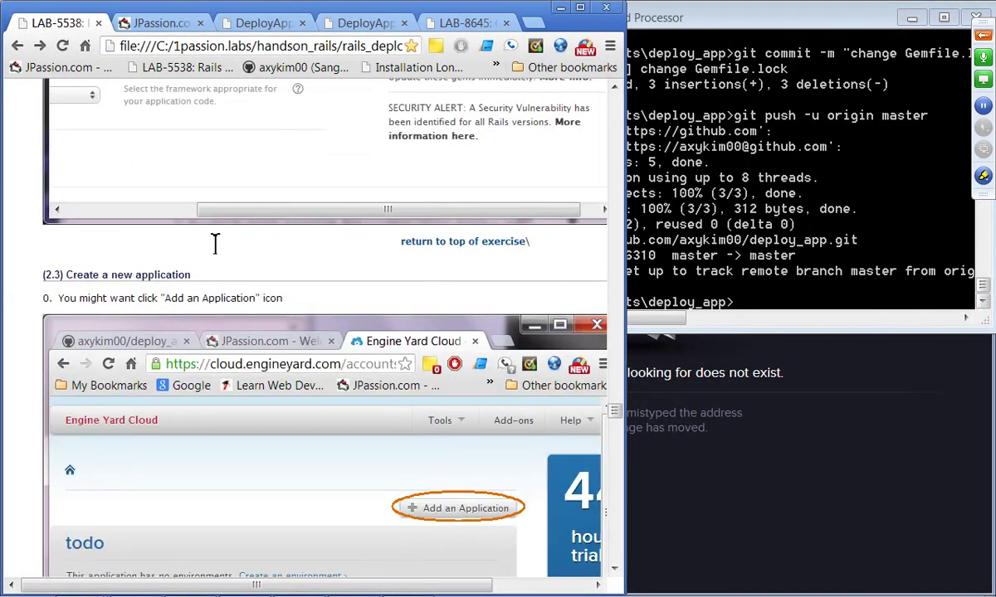
scroll(278, 406, down, 4)
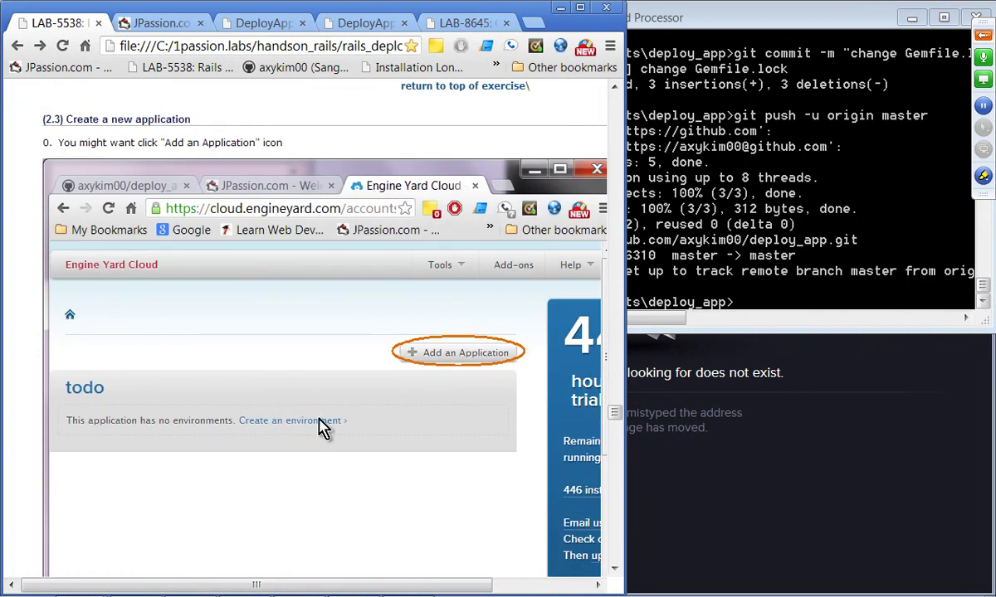
scroll(268, 471, down, 6)
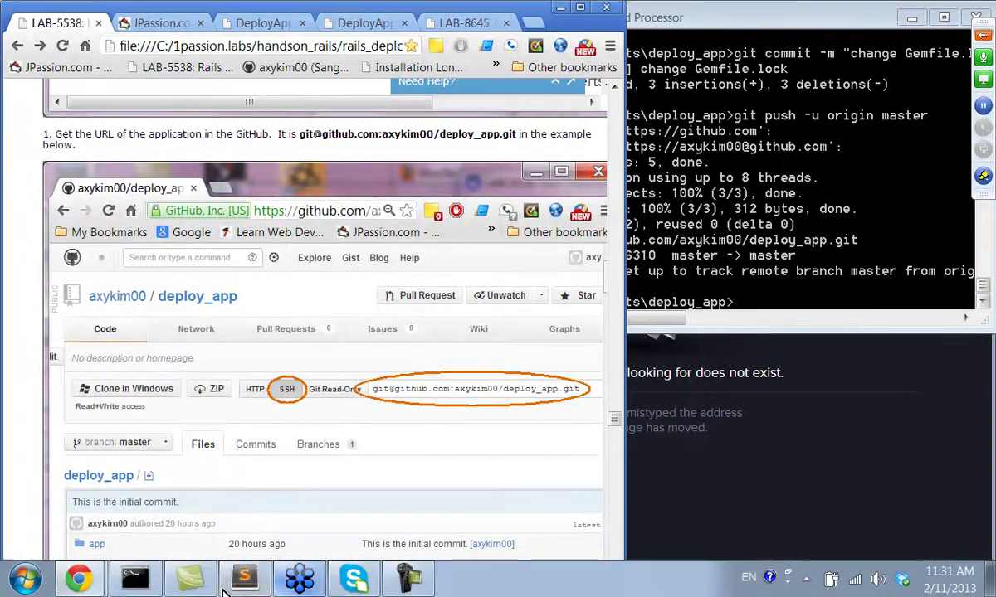
Step: Load engineyard.com in the second browser window and go to the Engine Yard Cloud sign-in page
click(83, 582)
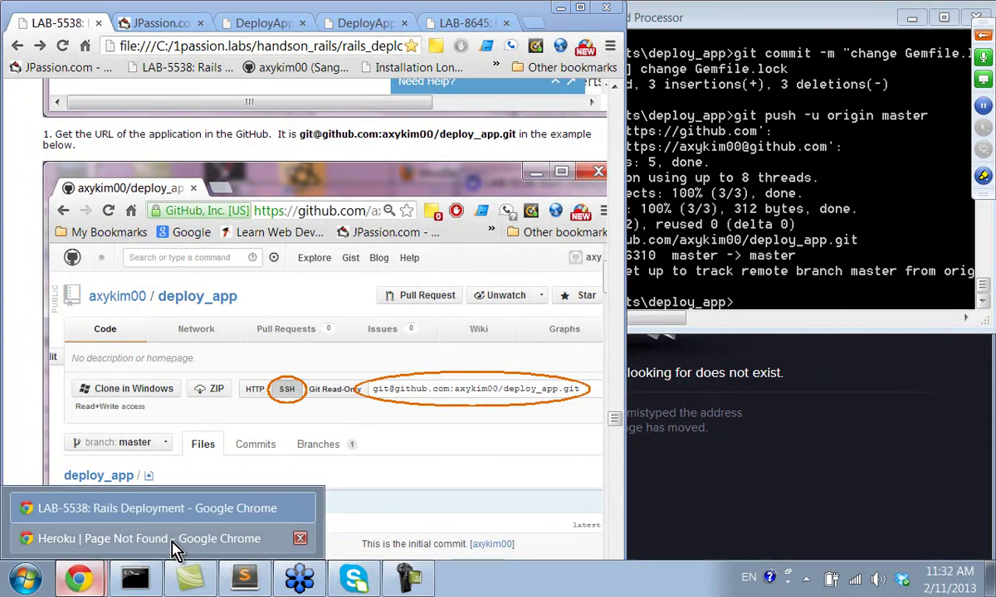
click(175, 539)
click(691, 29)
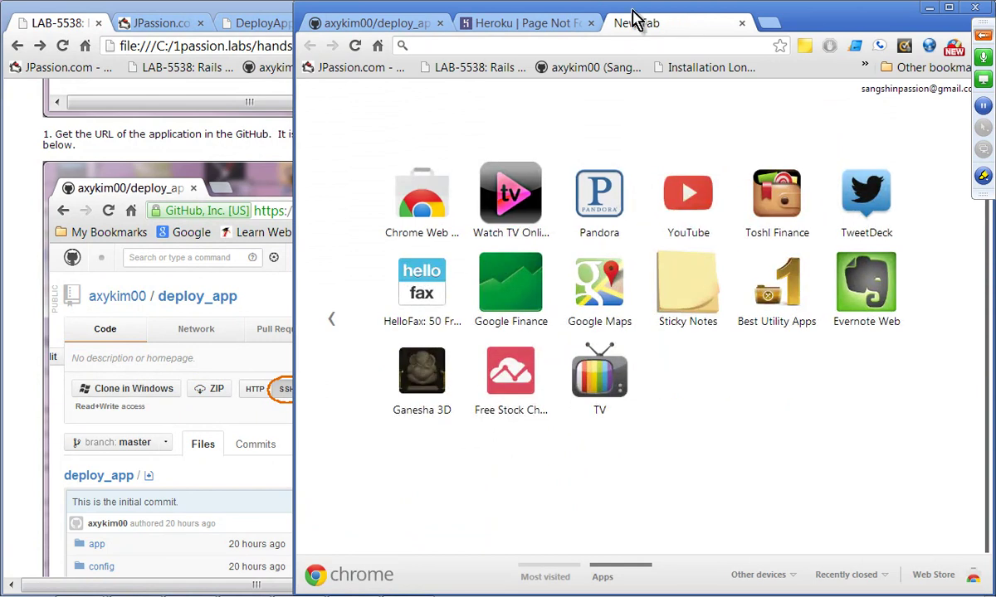
drag(614, 7, 628, 3)
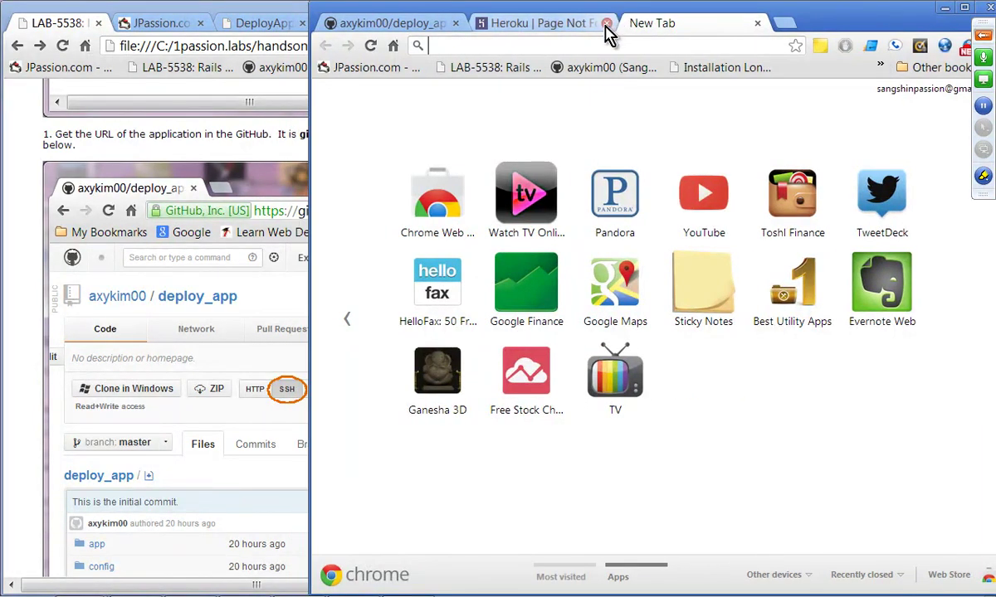
text(engineyard.com)
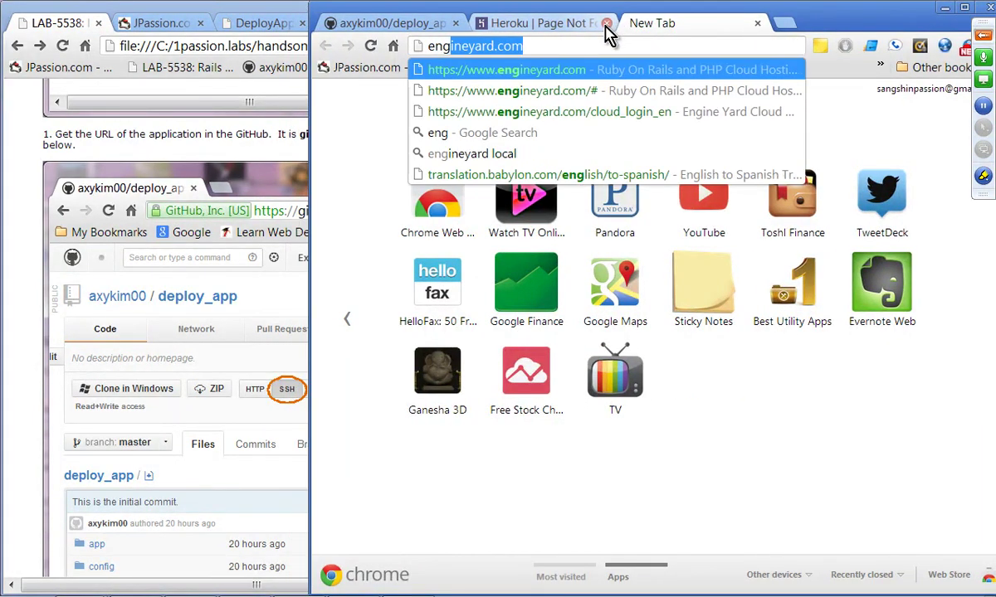
key(Return)
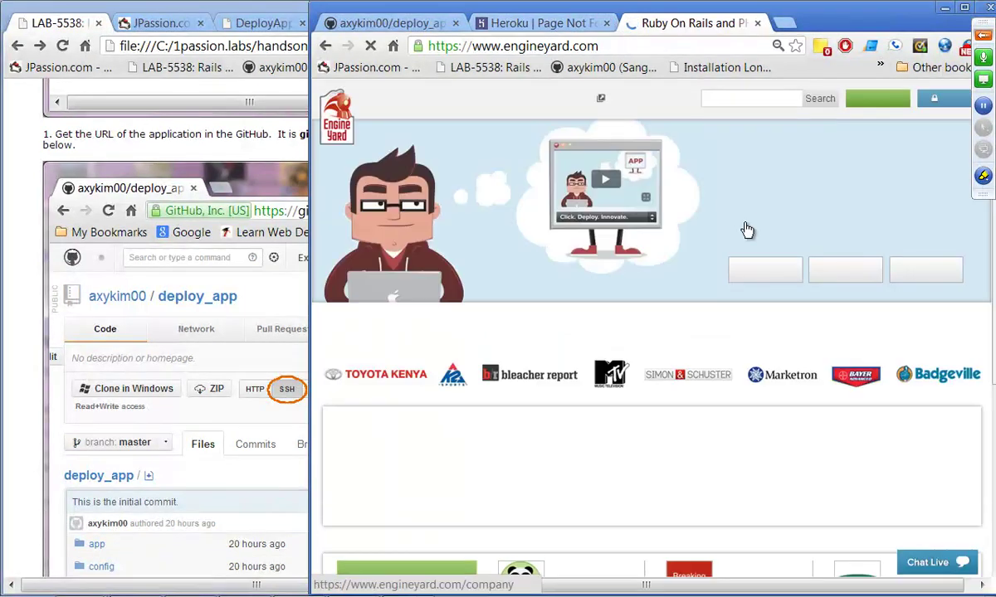
mouse_move(954, 104)
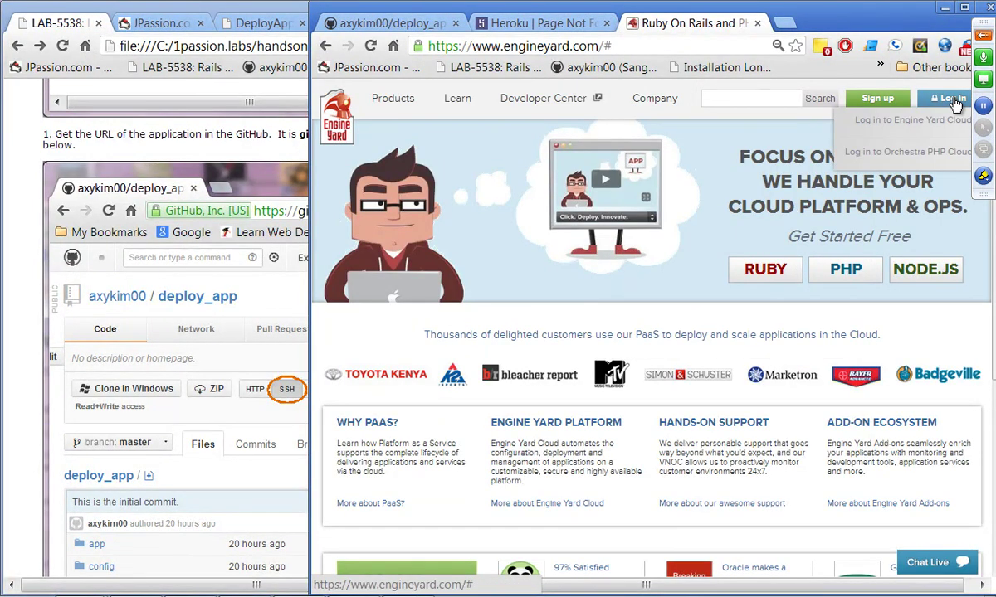
click(940, 124)
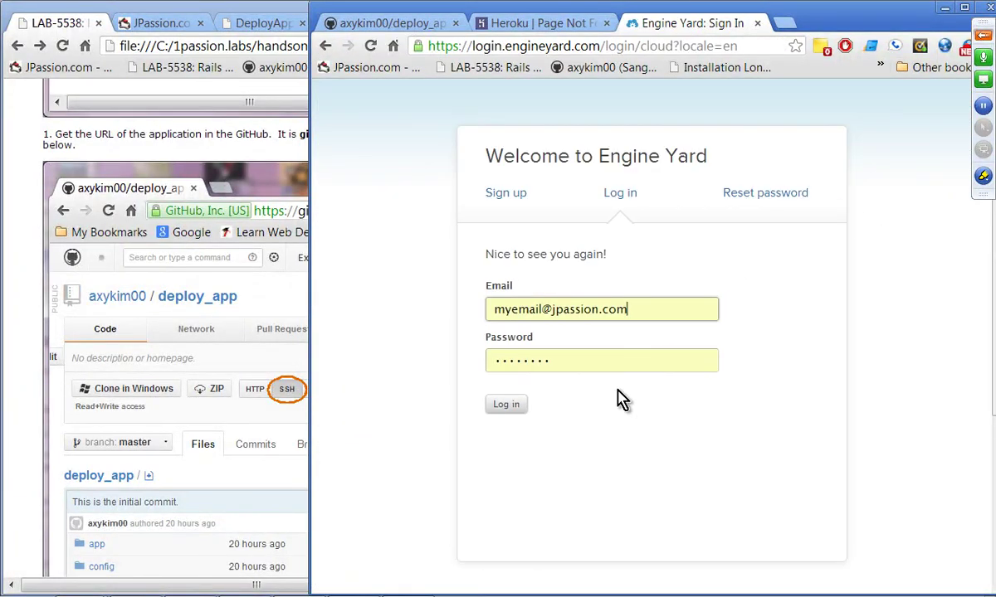
Step: Log in to Engine Yard Cloud with the corrected account email and password
key(BackSpace)
key(BackSpace)
key(BackSpace)
key(BackSpace)
key(BackSpace)
key(BackSpace)
key(BackSpace)
key(BackSpace)
key(BackSpace)
key(BackSpace)
key(BackSpace)
key(BackSpace)
key(BackSpace)
key(BackSpace)
key(BackSpace)
key(BackSpace)
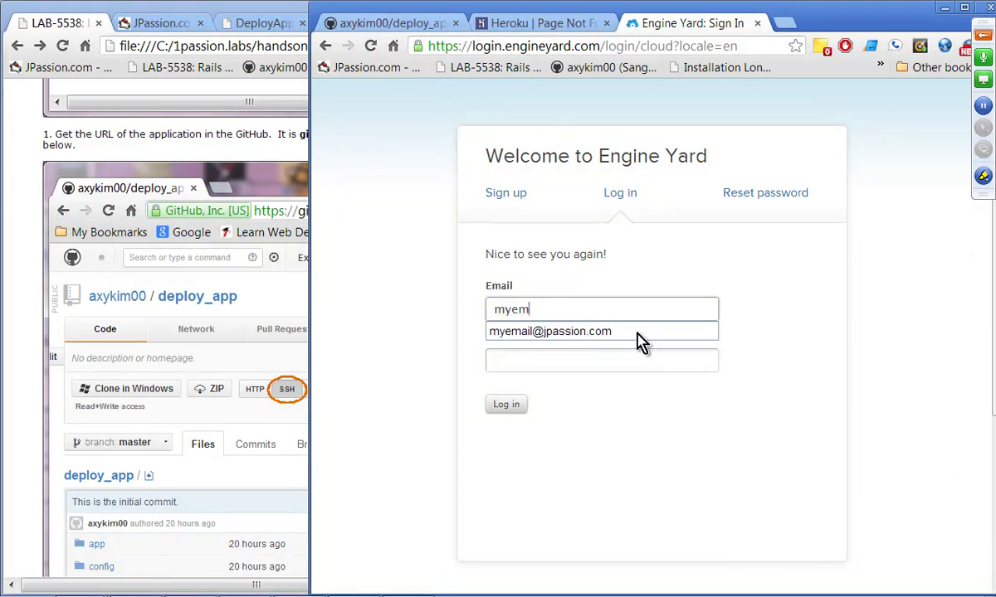
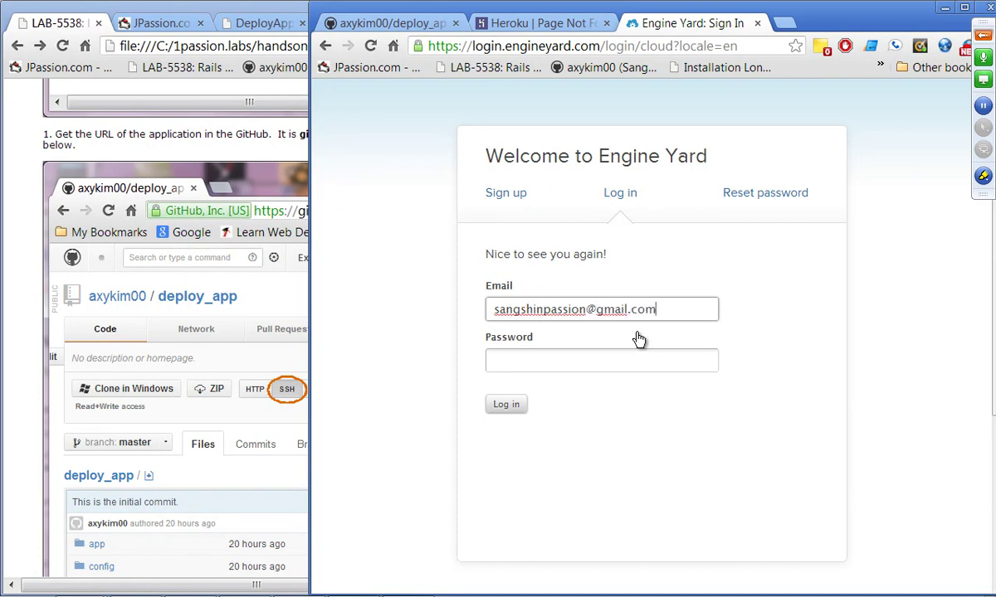
key(Tab)
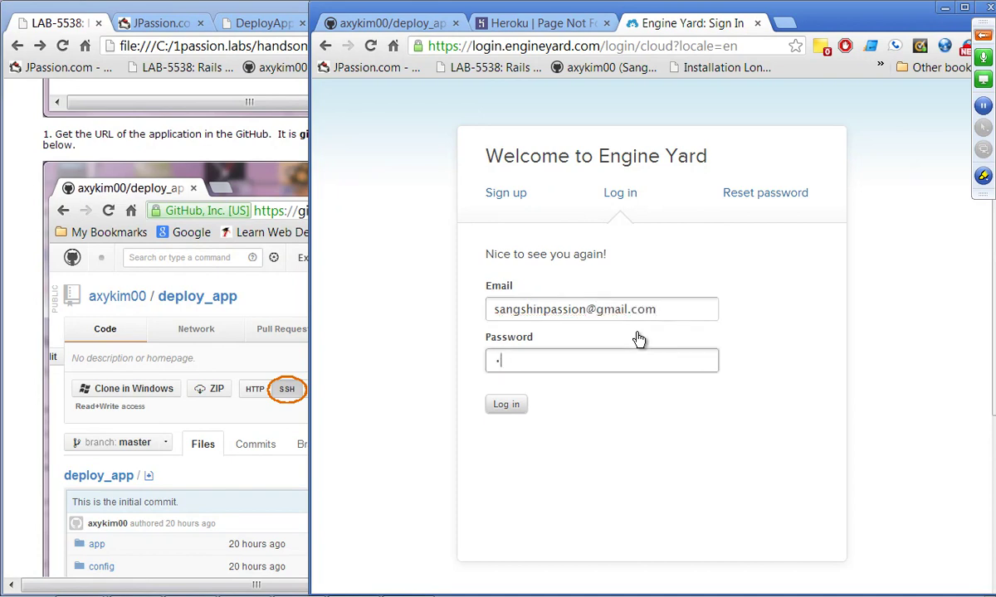
click(505, 405)
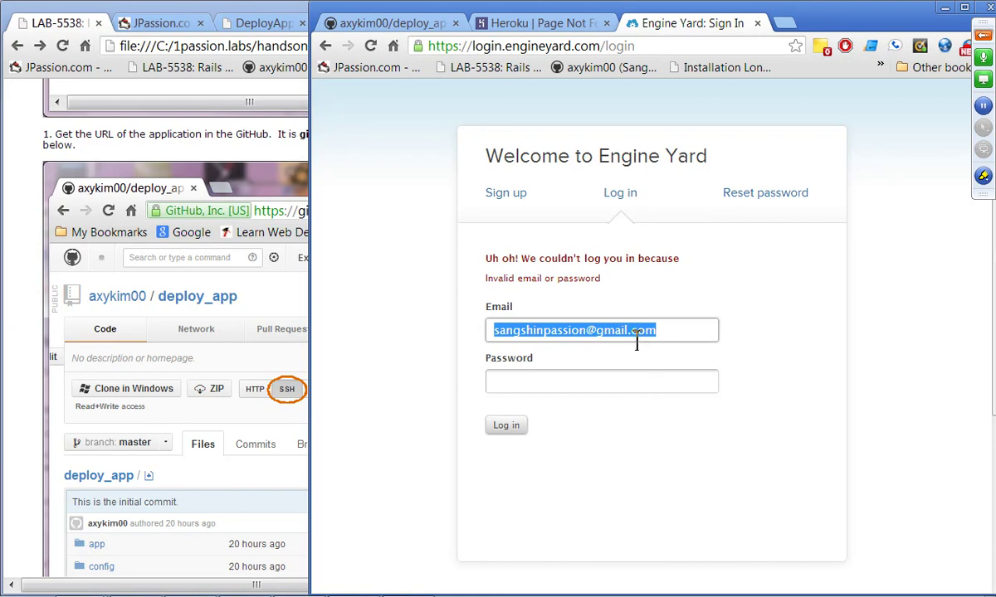
click(669, 339)
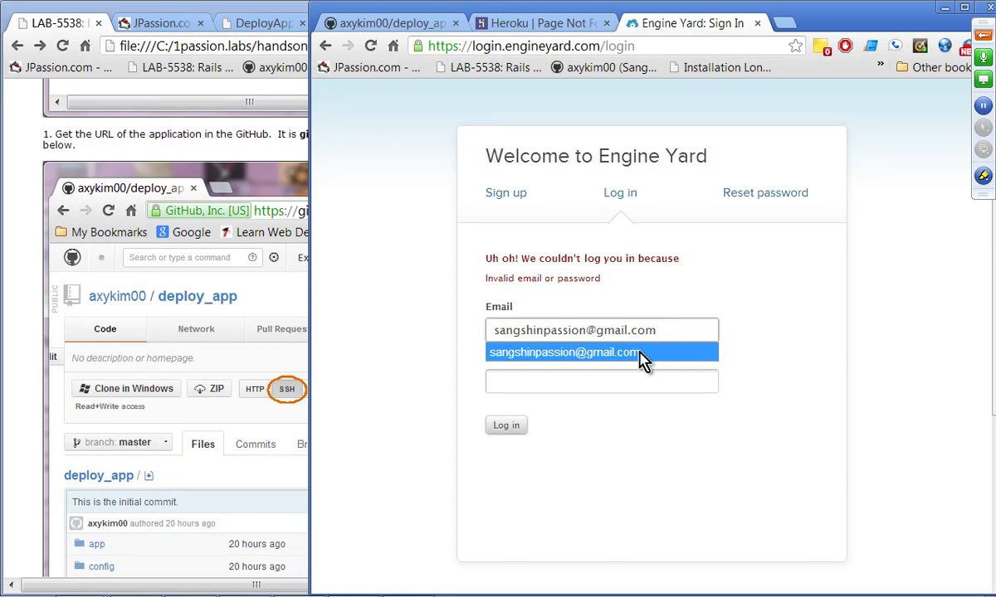
click(551, 381)
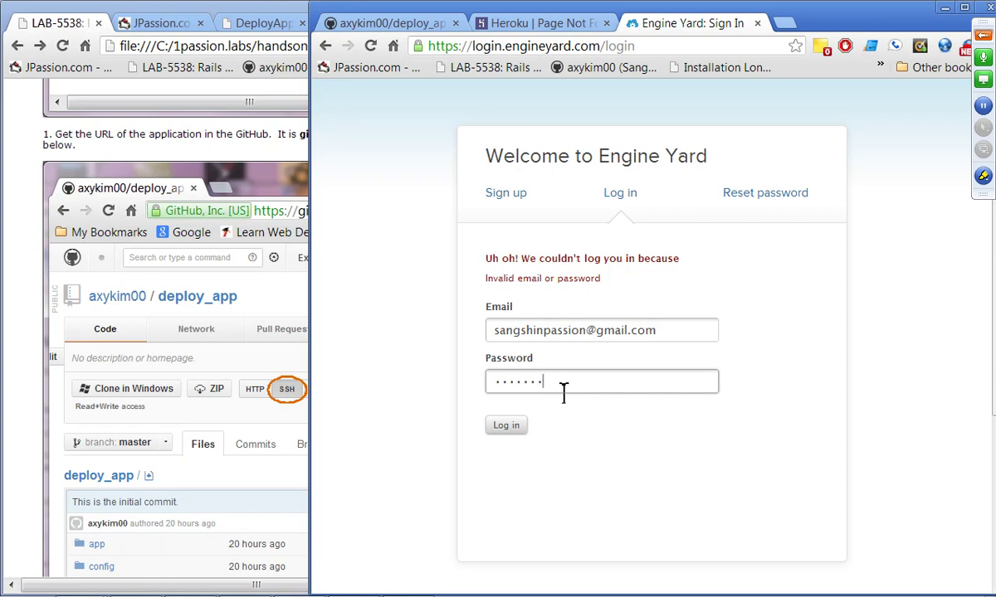
click(508, 426)
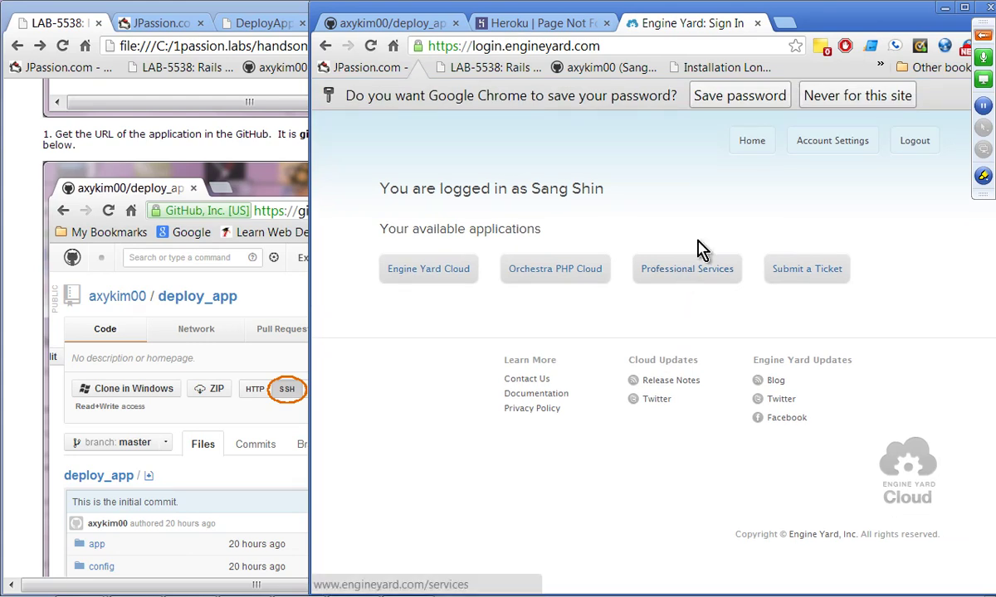
Step: Dismiss the save-password prompt and start Add an Application from the Engine Yard Cloud dashboard
click(751, 135)
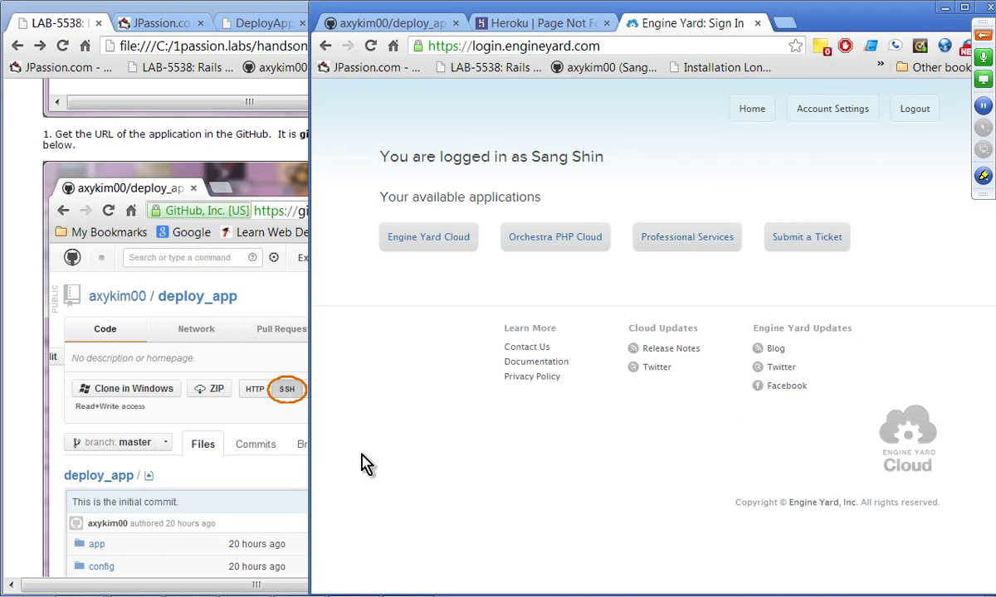
click(454, 245)
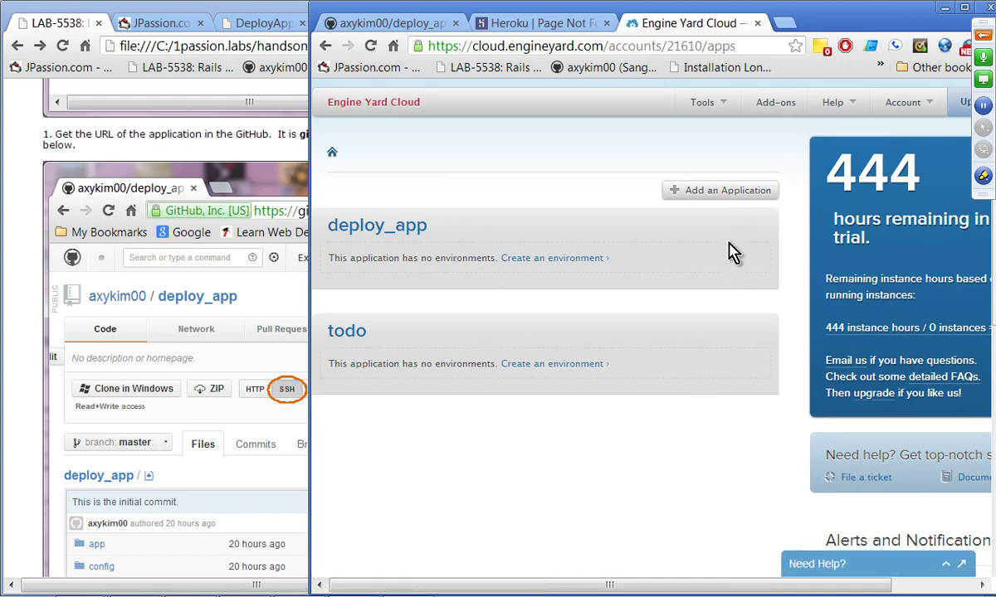
click(729, 194)
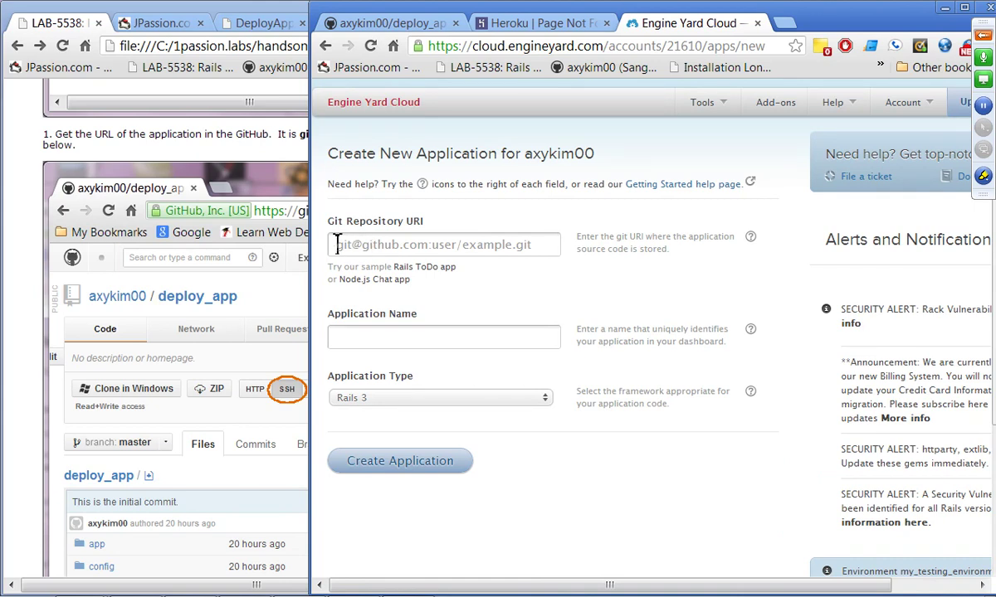
Step: Copy the deploy_app repository's SSH clone address from GitHub
click(418, 25)
scroll(531, 270, up, 4)
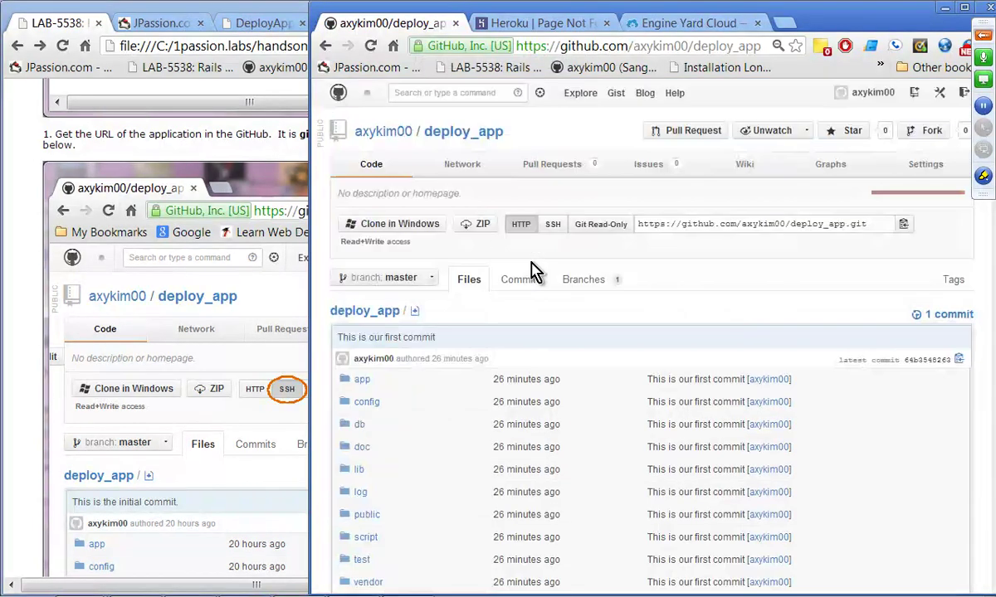
click(552, 224)
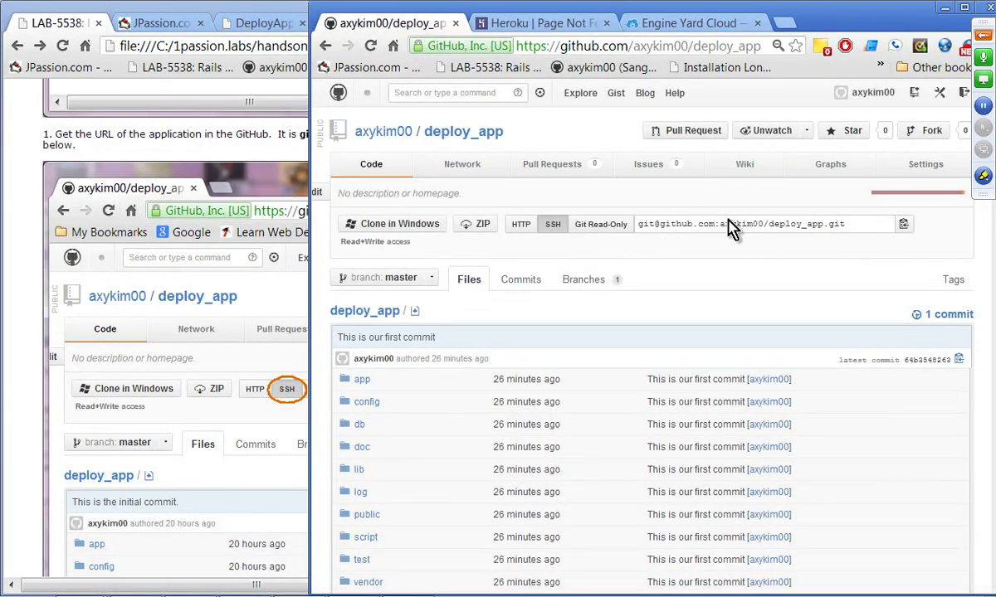
click(697, 231)
key(ctrl+c)
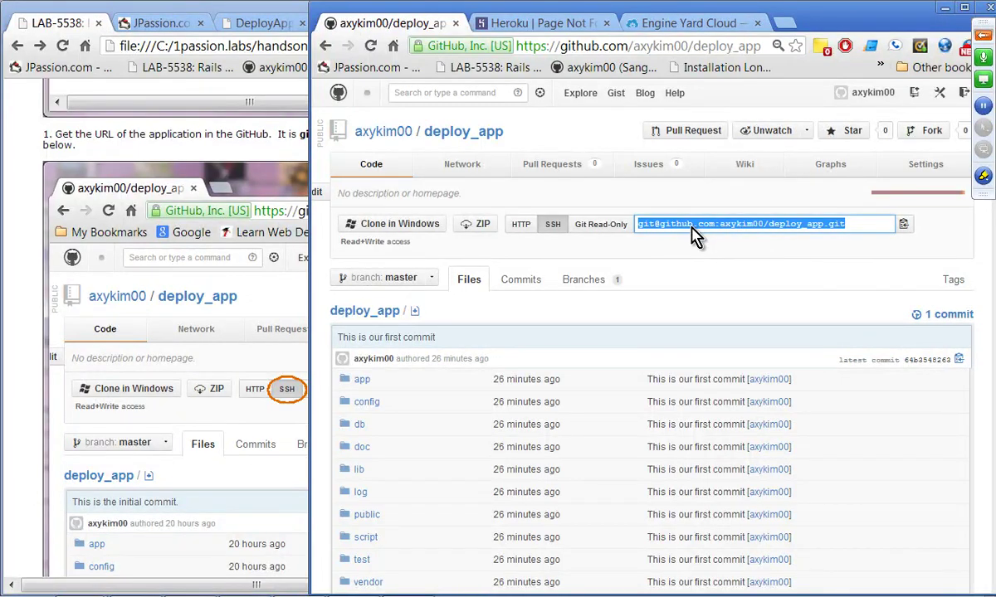
Step: Fill in the SSH repository URI, name deploy_app2 and type Rails 3, then create the application
click(659, 23)
click(519, 249)
key(ctrl+v)
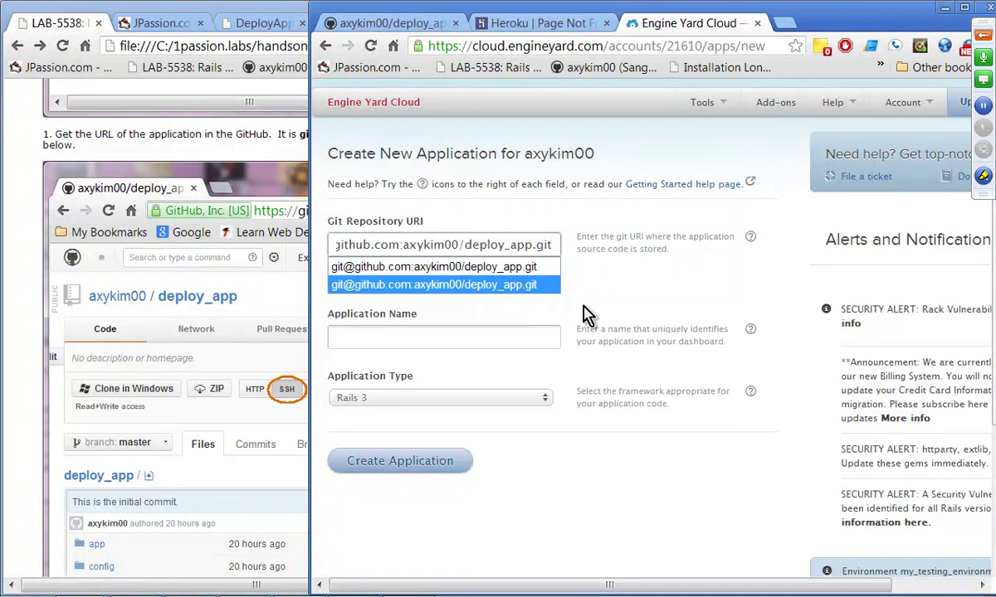
click(605, 299)
click(438, 343)
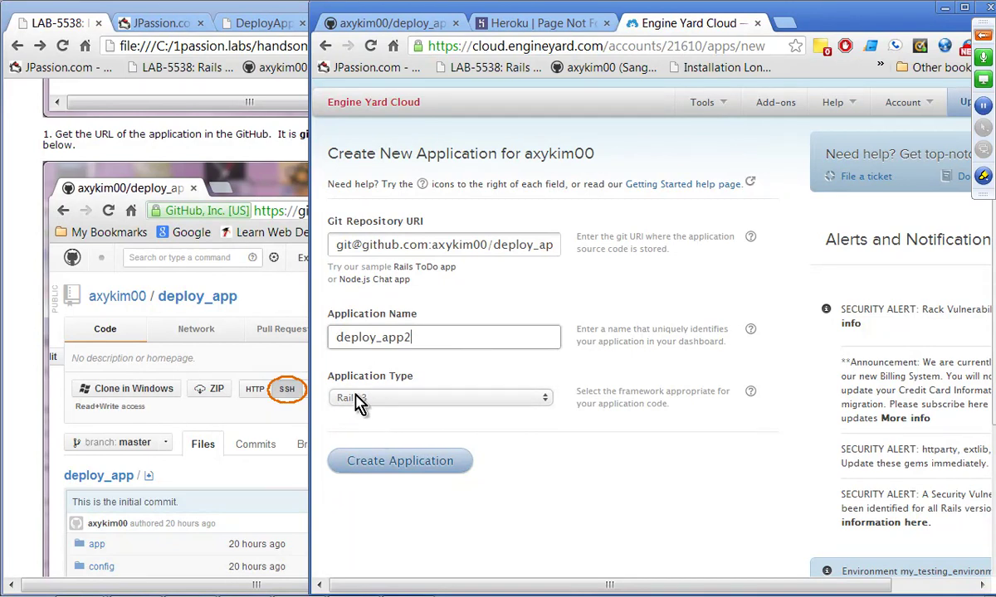
click(546, 412)
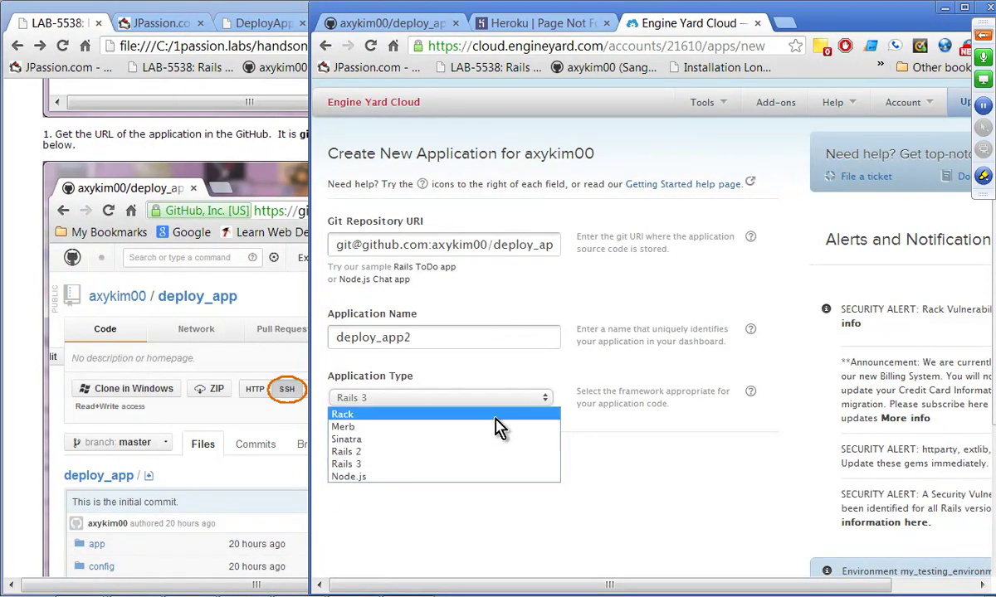
click(605, 462)
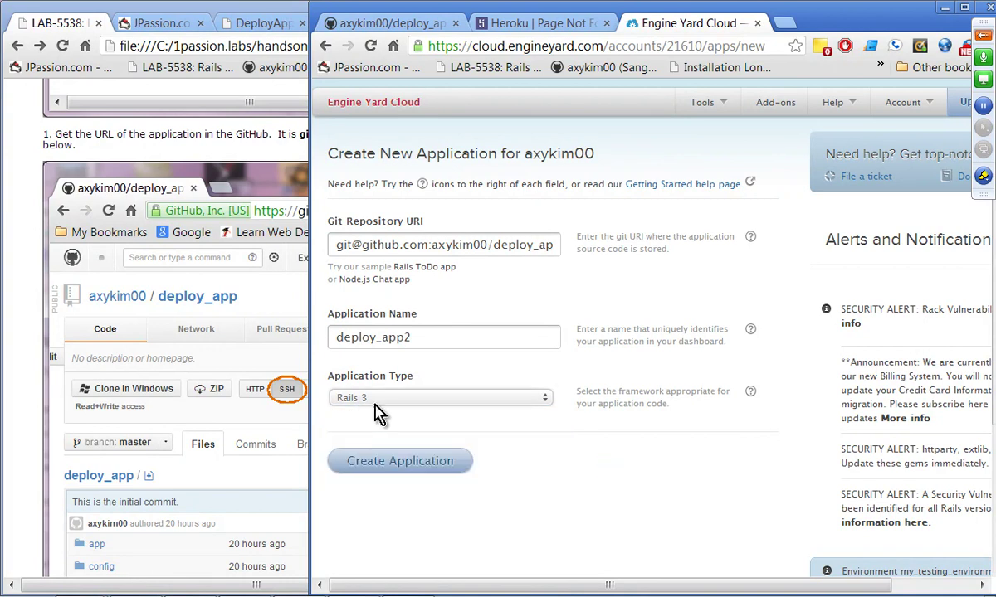
click(436, 474)
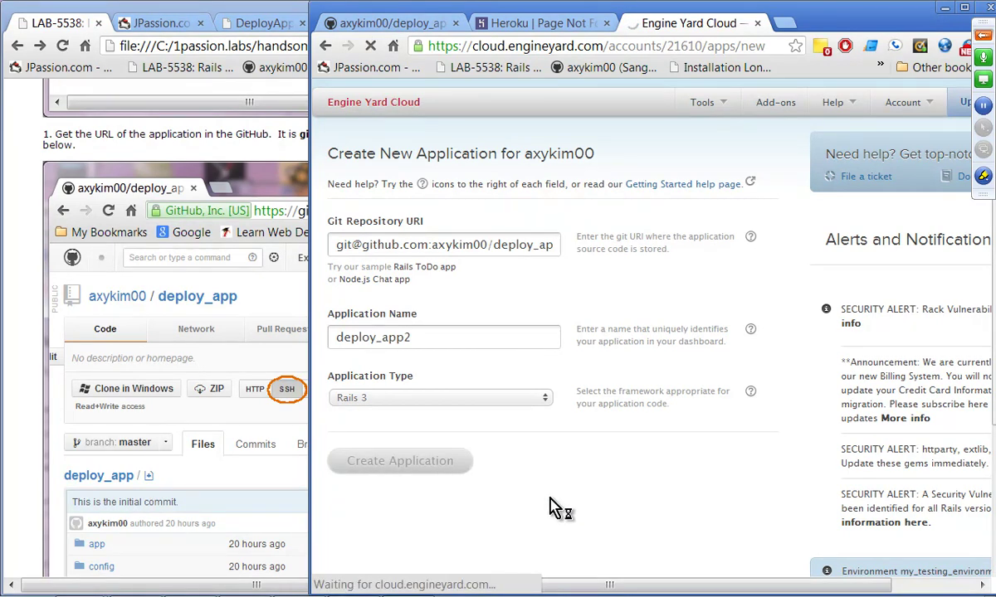
Step: Review the lab's step 2.4 deploy-key screenshots, then bring back the deploy_app2 new-environment form
click(31, 457)
scroll(33, 460, down, 10)
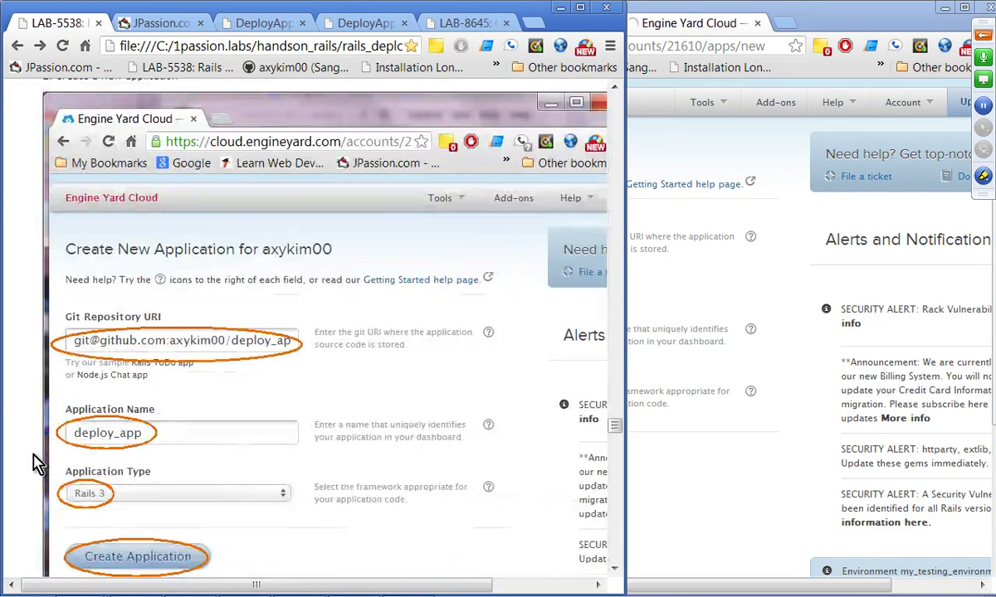
scroll(34, 461, down, 3)
scroll(262, 365, down, 5)
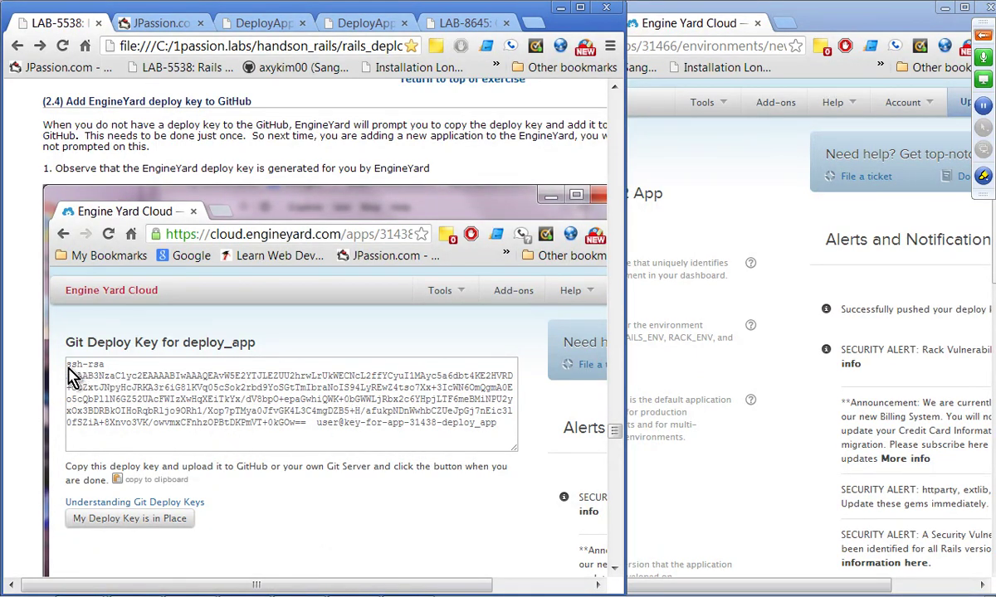
scroll(91, 390, down, 3)
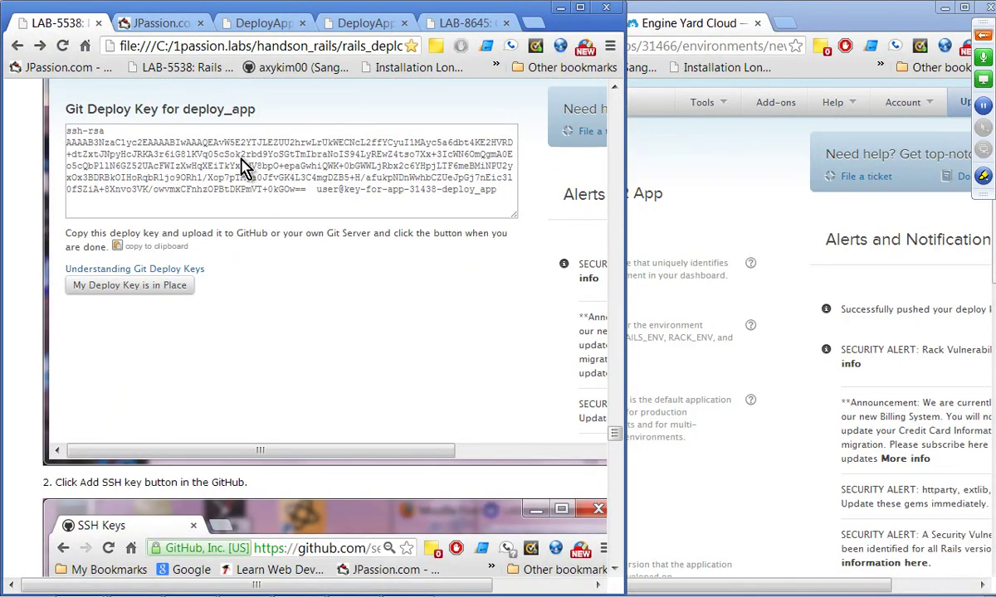
scroll(290, 208, down, 4)
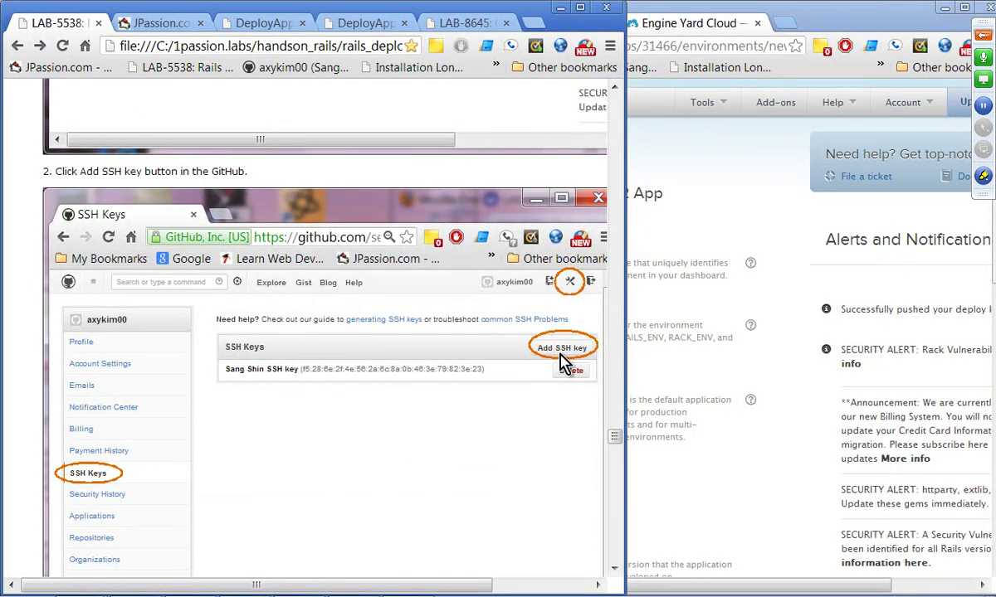
scroll(566, 373, down, 8)
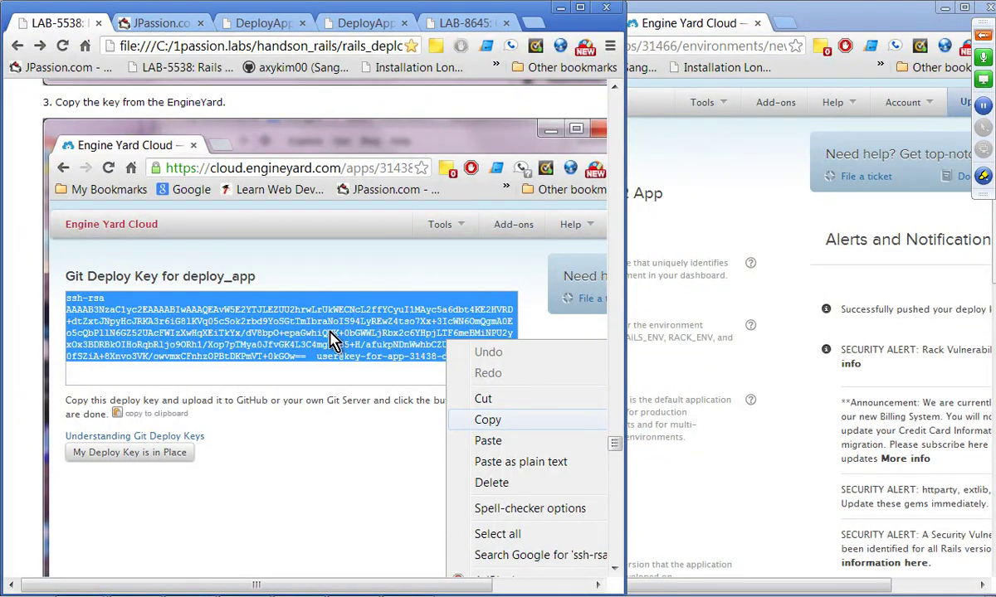
scroll(332, 340, up, 5)
scroll(333, 338, down, 7)
scroll(249, 455, up, 5)
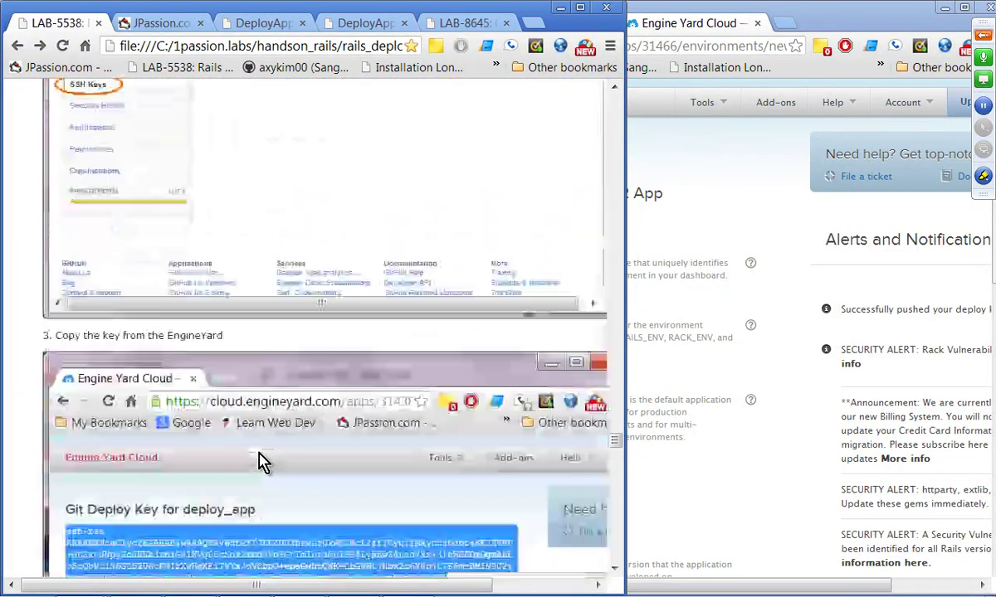
scroll(260, 462, down, 15)
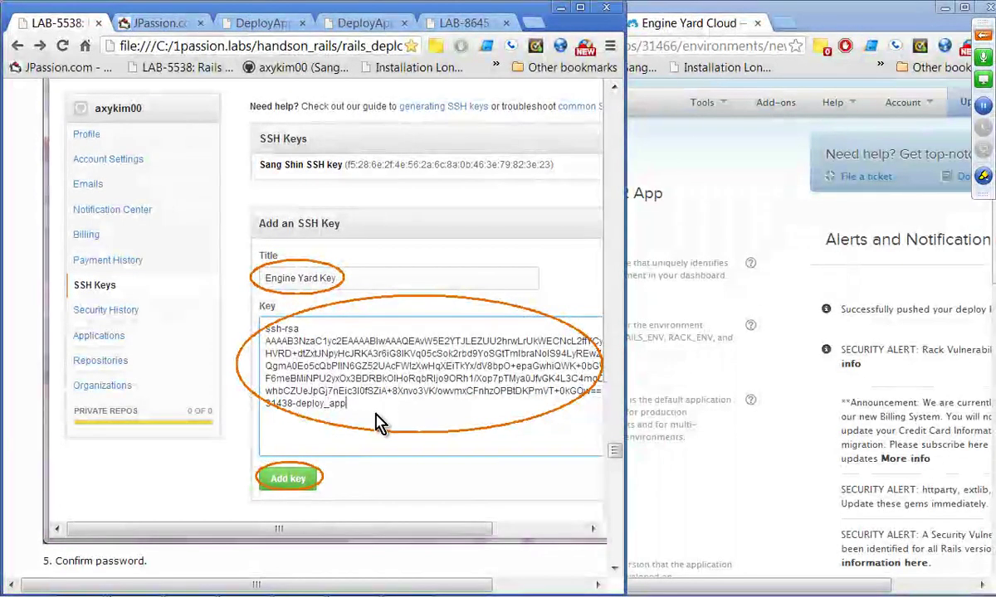
scroll(378, 422, down, 10)
scroll(340, 384, down, 5)
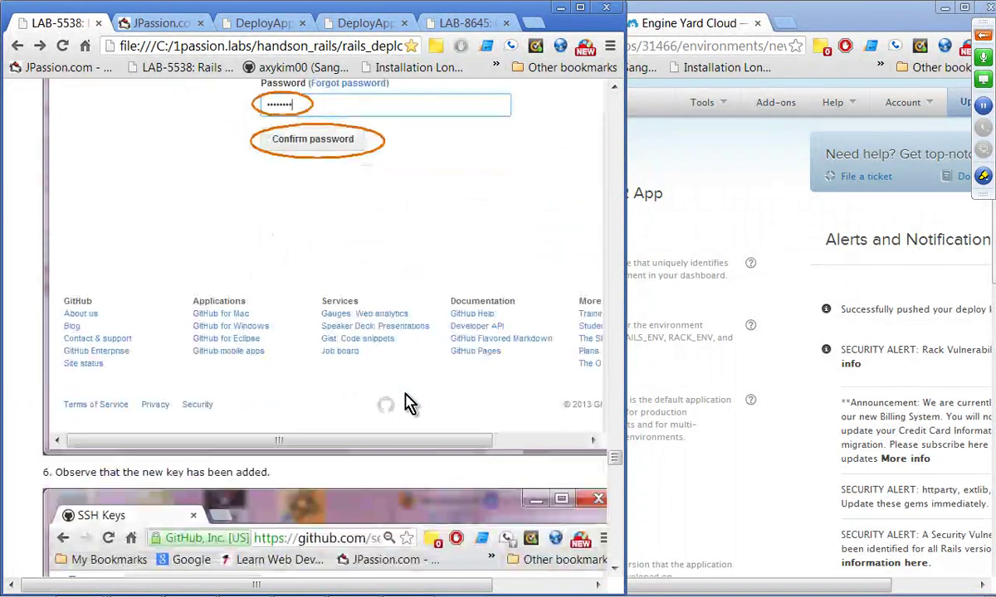
scroll(406, 404, down, 3)
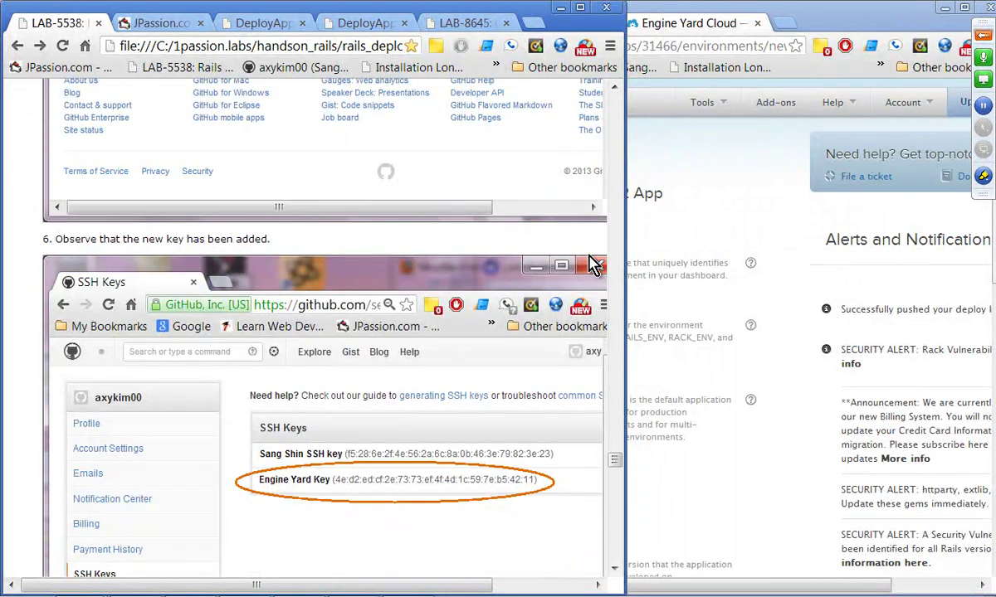
click(694, 182)
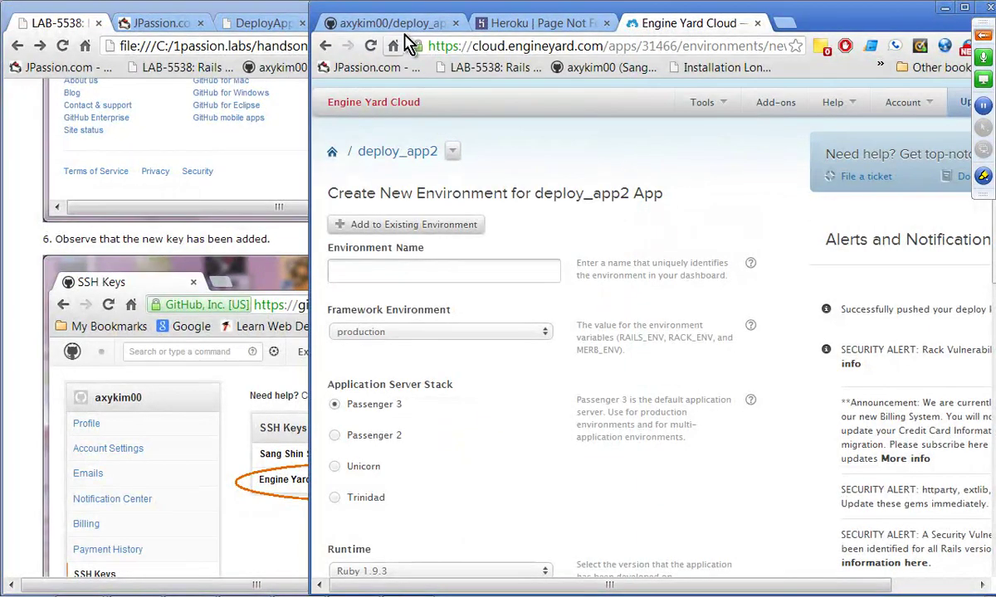
Step: Confirm the Engine Yard Key appears under GitHub's SSH Keys, then return to the environment form
click(397, 23)
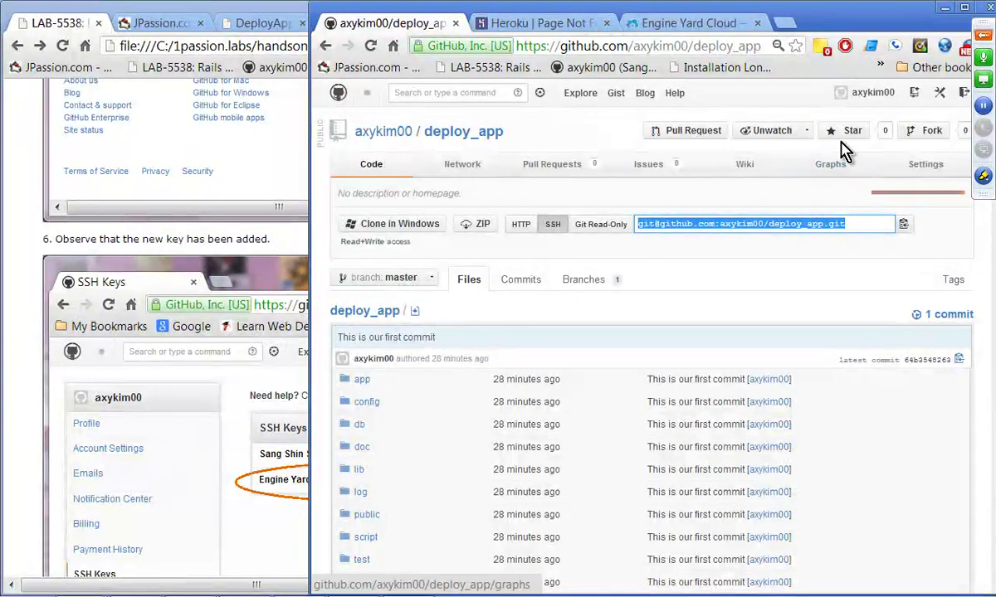
click(939, 96)
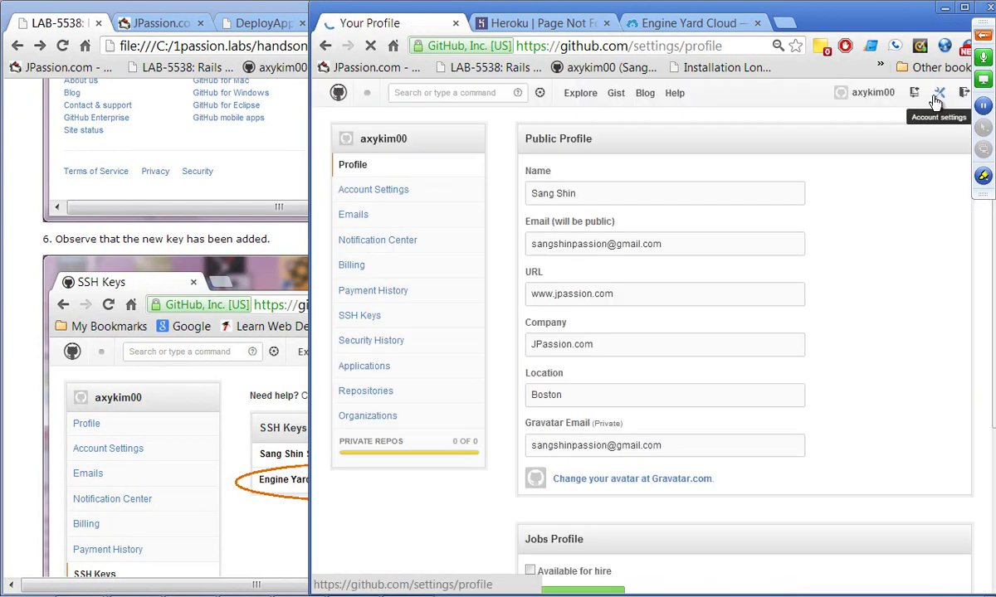
click(356, 323)
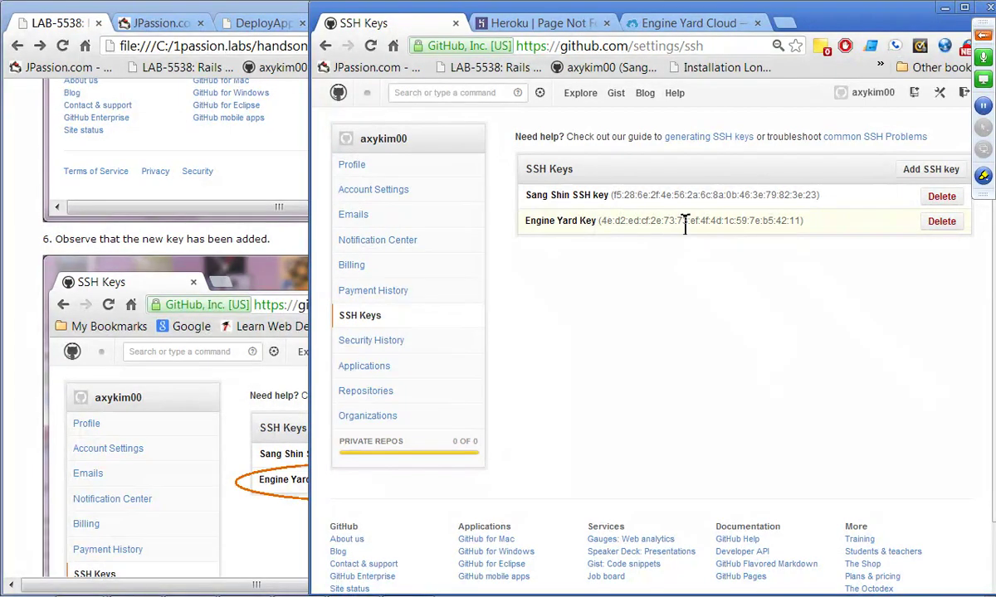
click(231, 17)
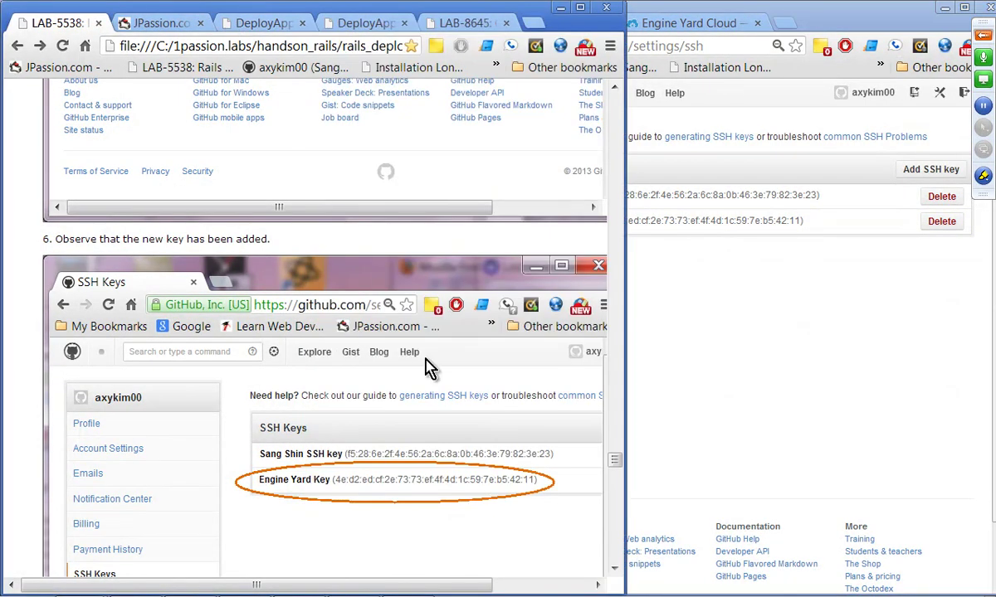
scroll(419, 425, down, 15)
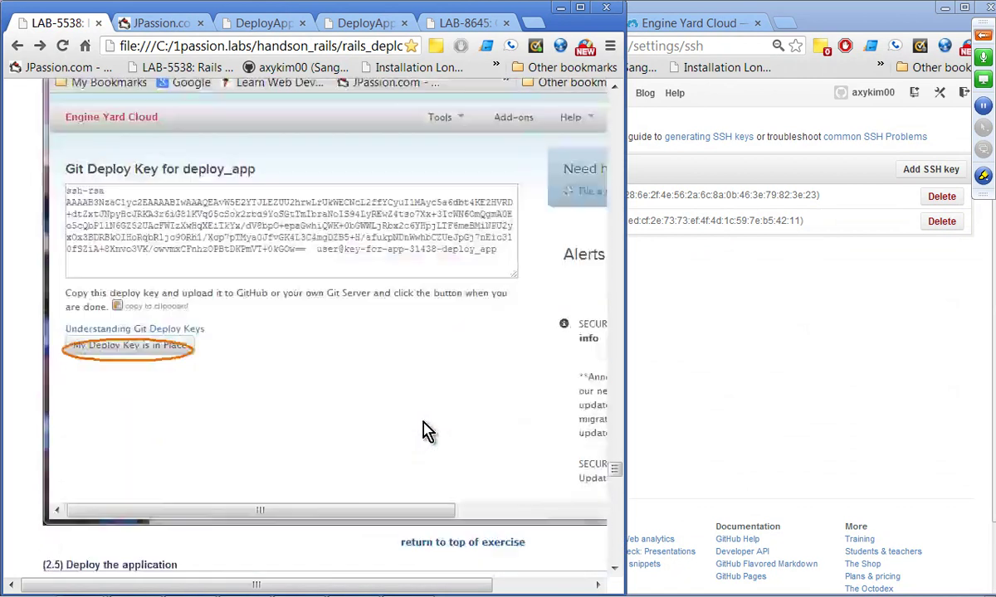
scroll(423, 430, down, 2)
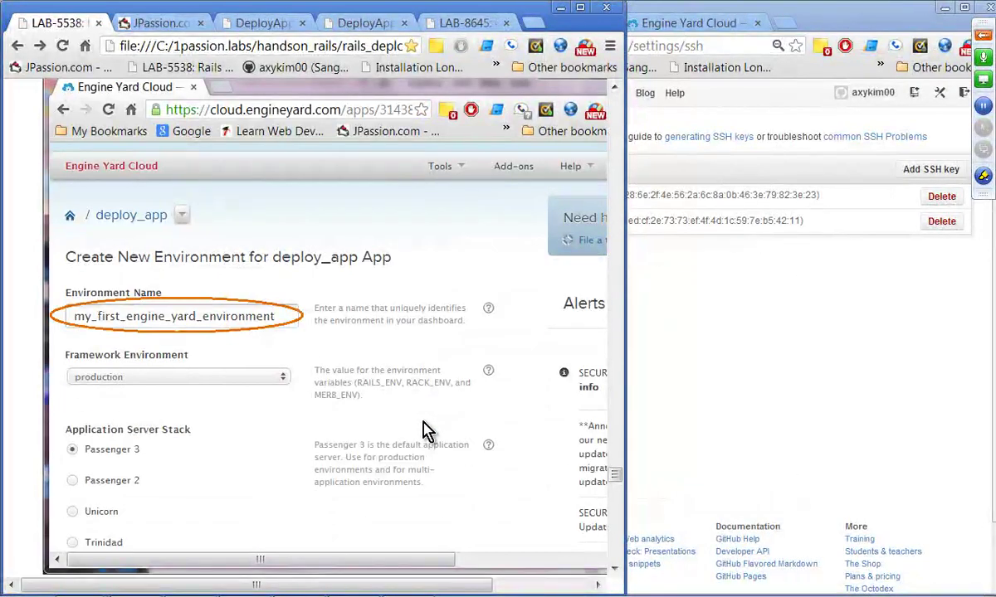
click(801, 436)
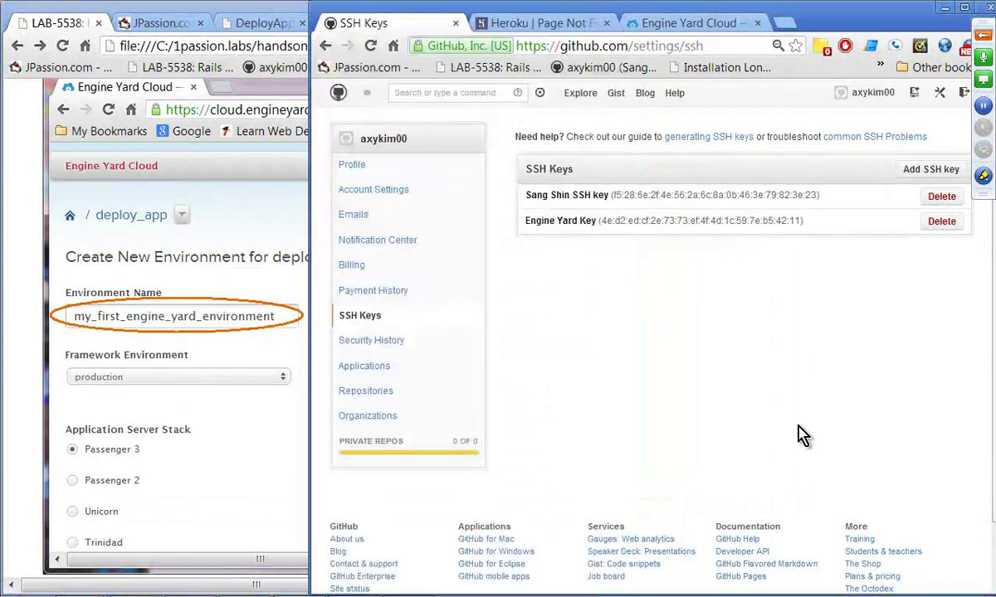
click(687, 26)
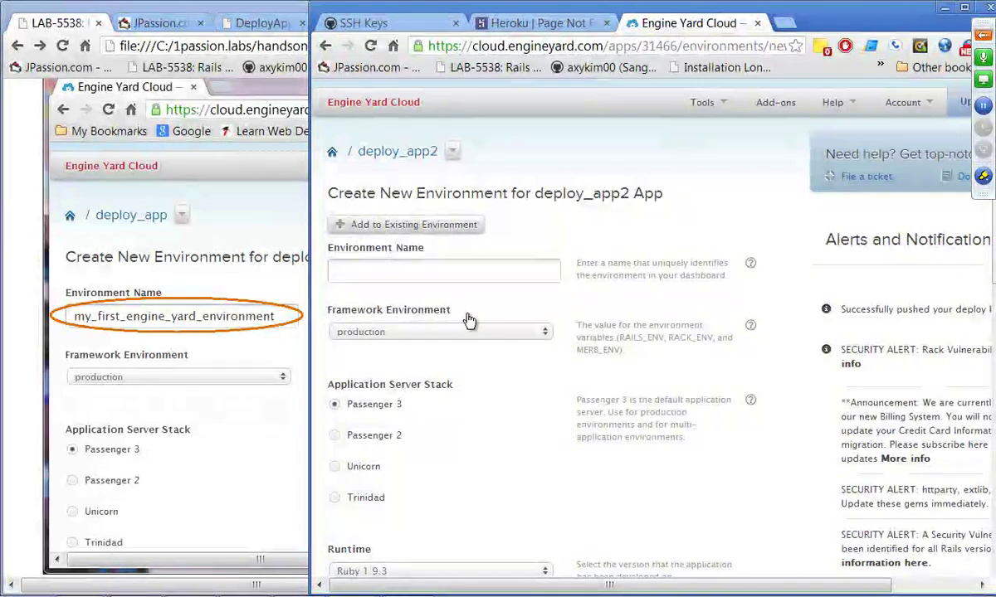
Step: Name the deploy_app2 environment myfirst and create it with all default settings
click(391, 276)
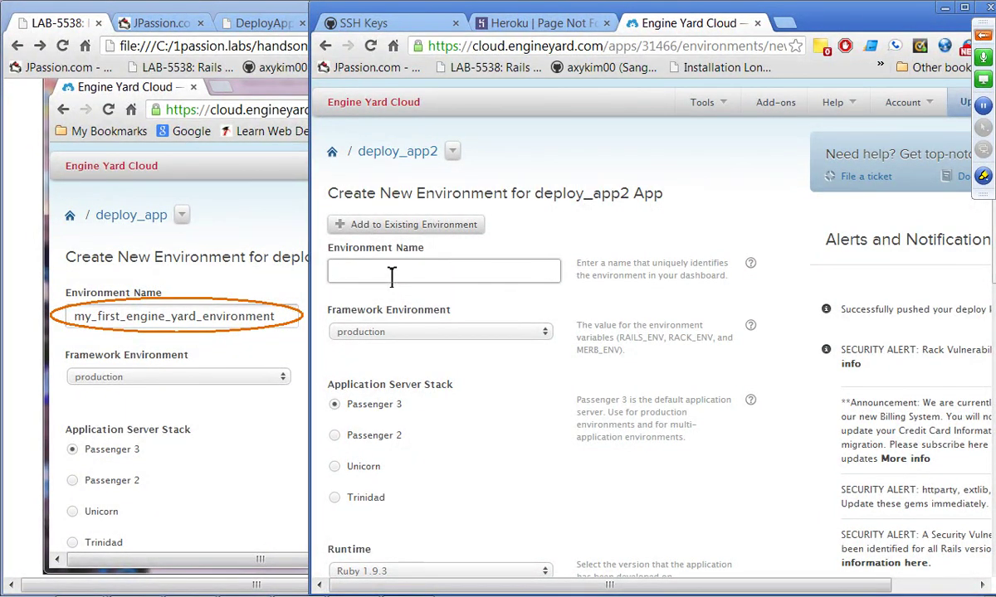
text(myfirst)
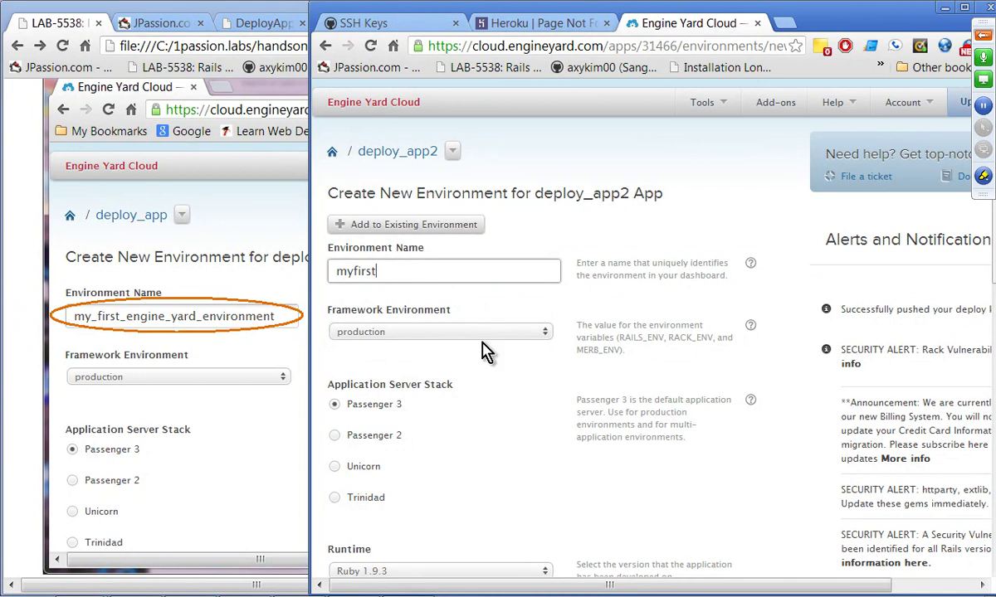
scroll(485, 349, down, 2)
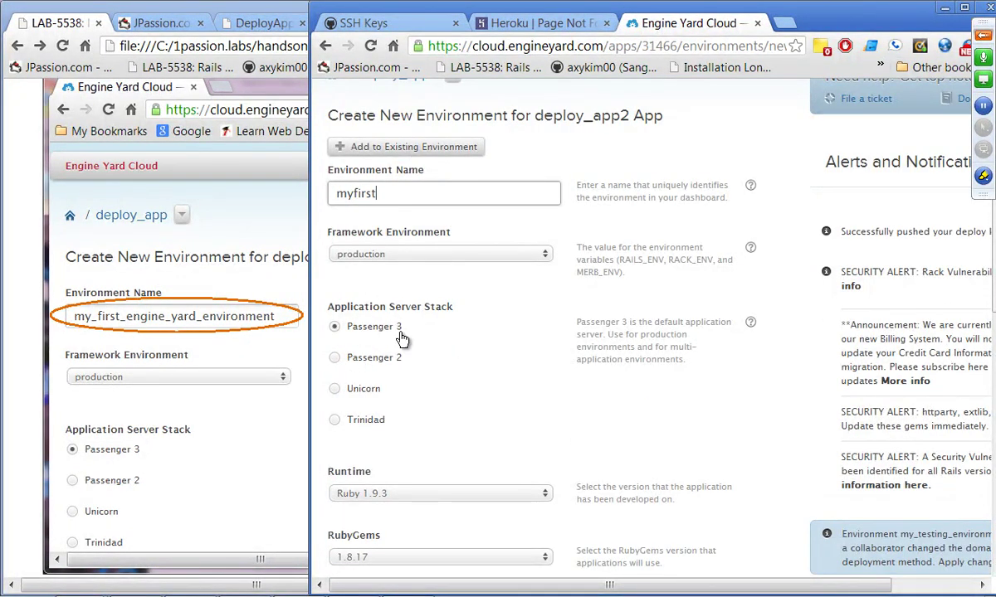
scroll(498, 422, down, 2)
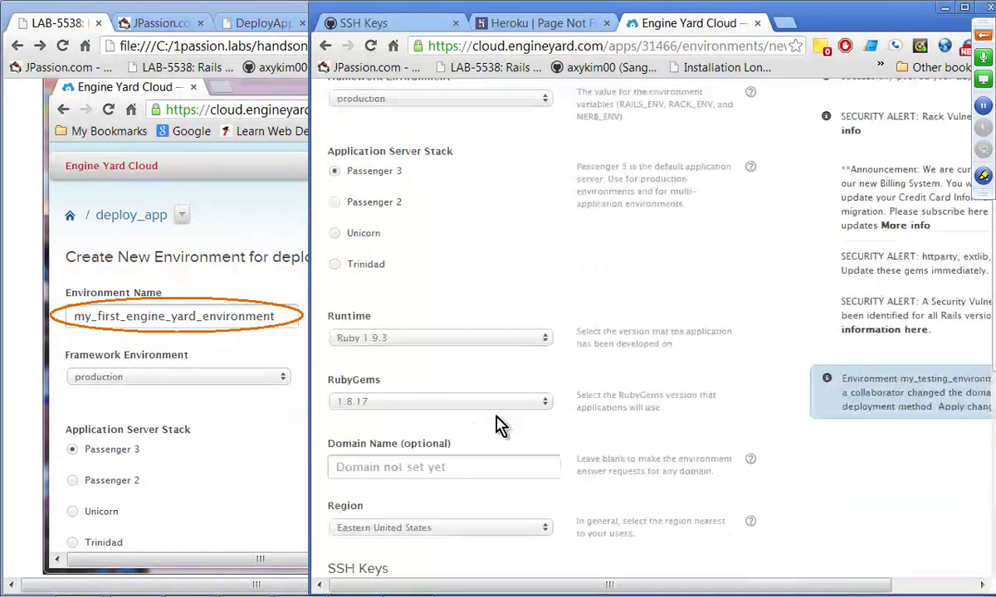
scroll(465, 348, down, 2)
scroll(456, 324, down, 4)
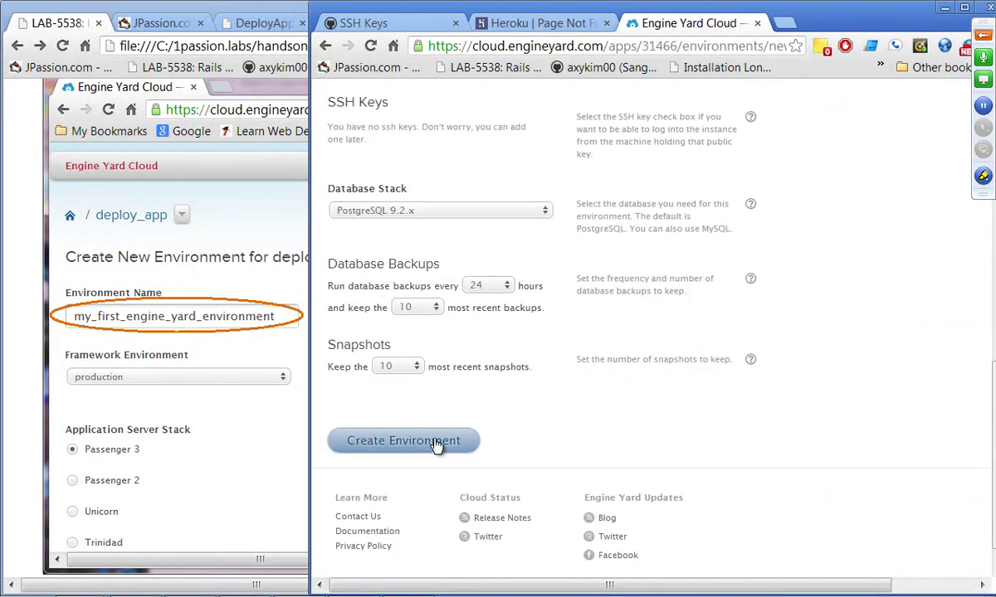
click(434, 444)
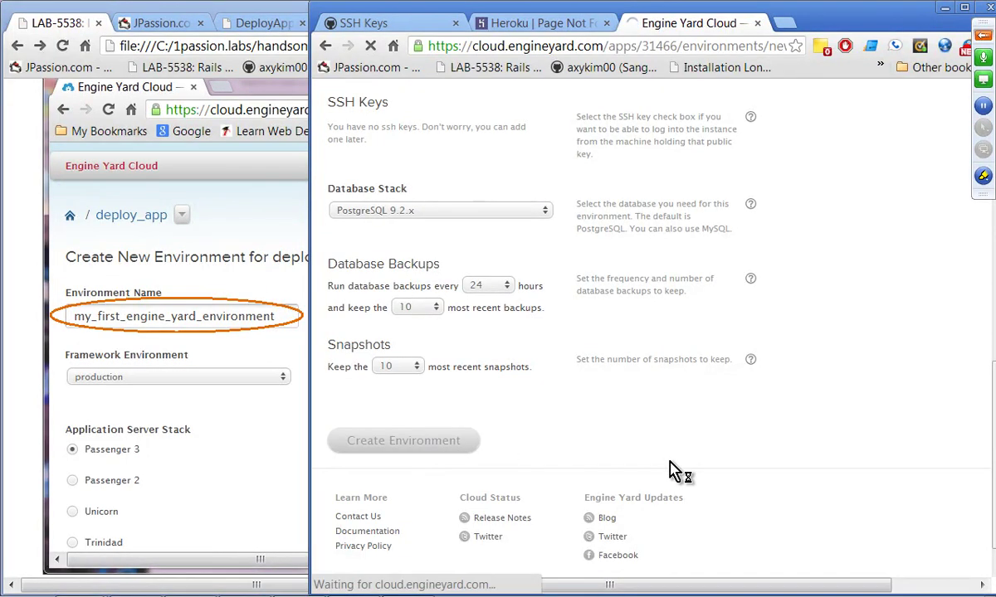
click(17, 483)
Step: Select the Single Instance configuration for myfirst and boot it
scroll(16, 491, down, 15)
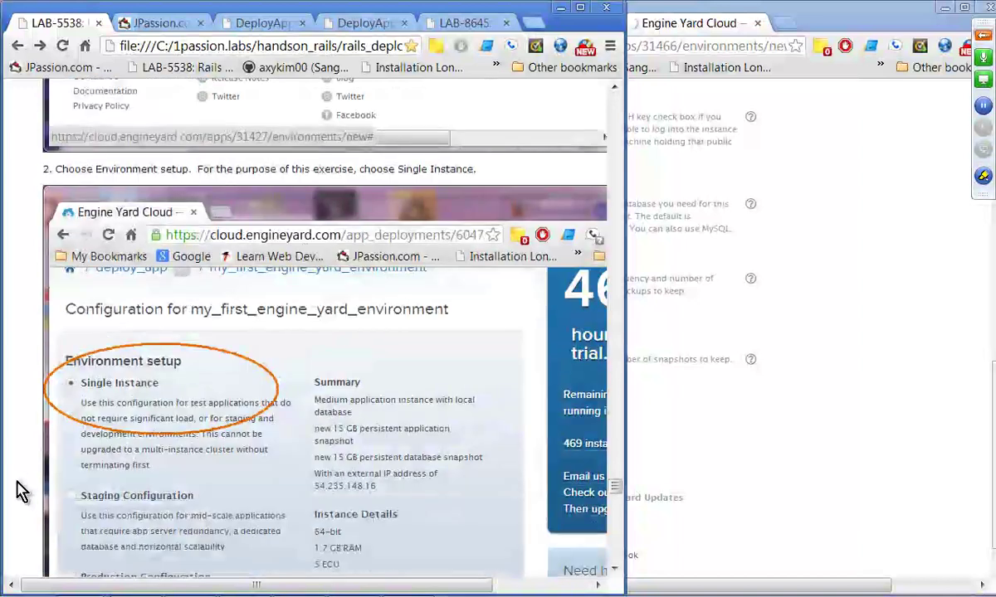
scroll(21, 492, down, 2)
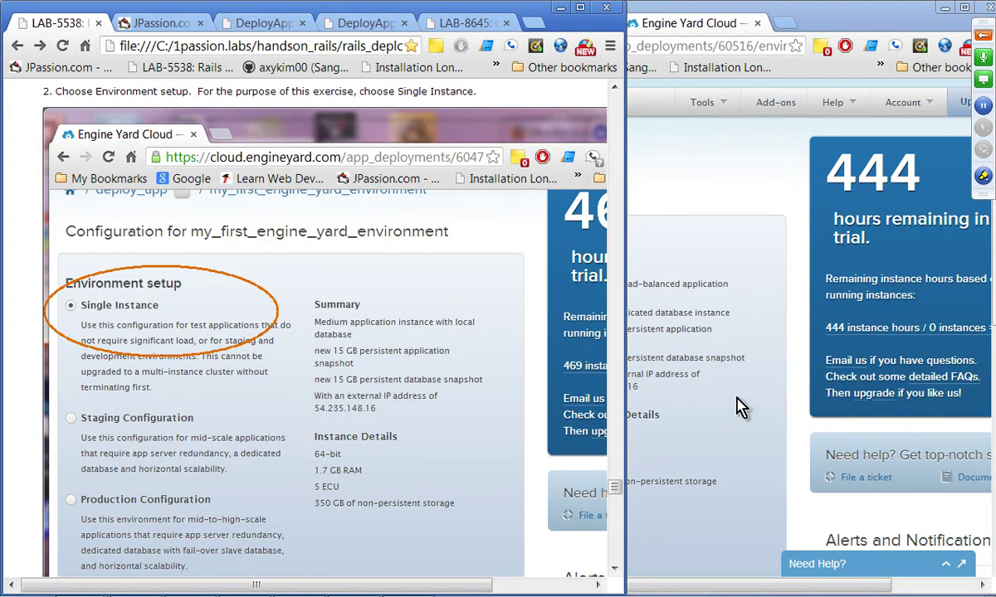
click(791, 401)
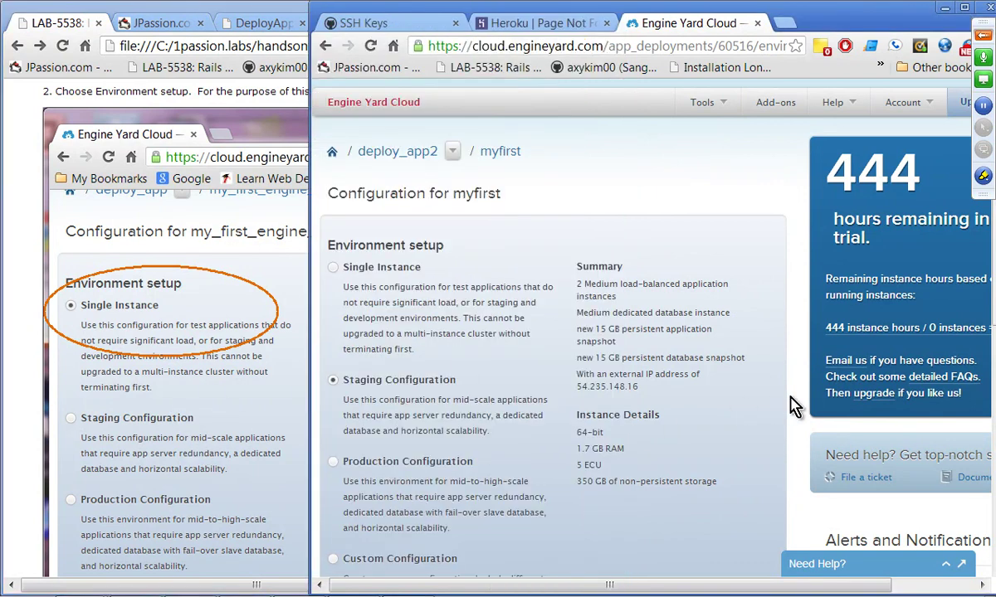
click(332, 268)
scroll(477, 297, down, 4)
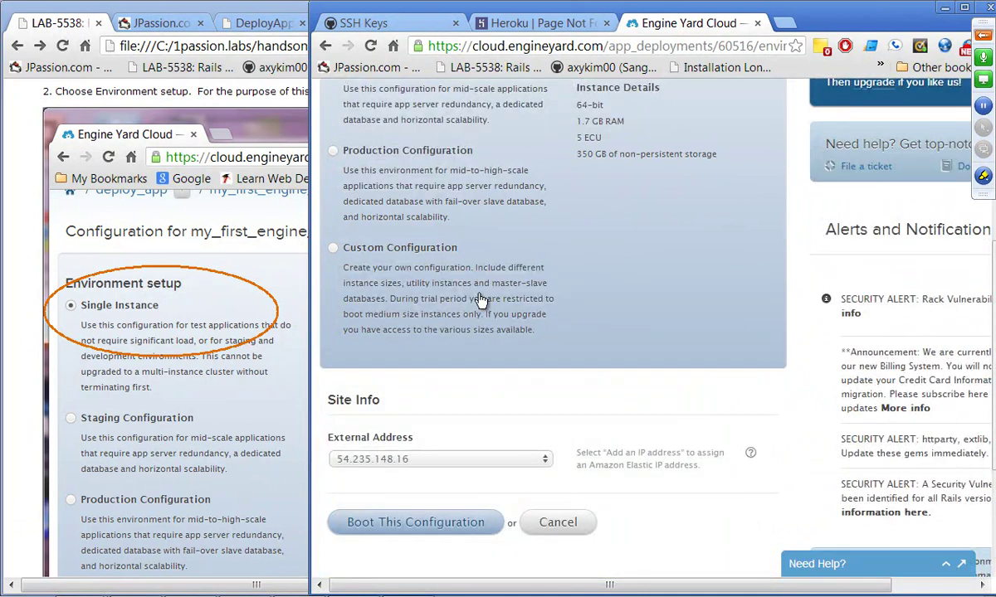
click(441, 530)
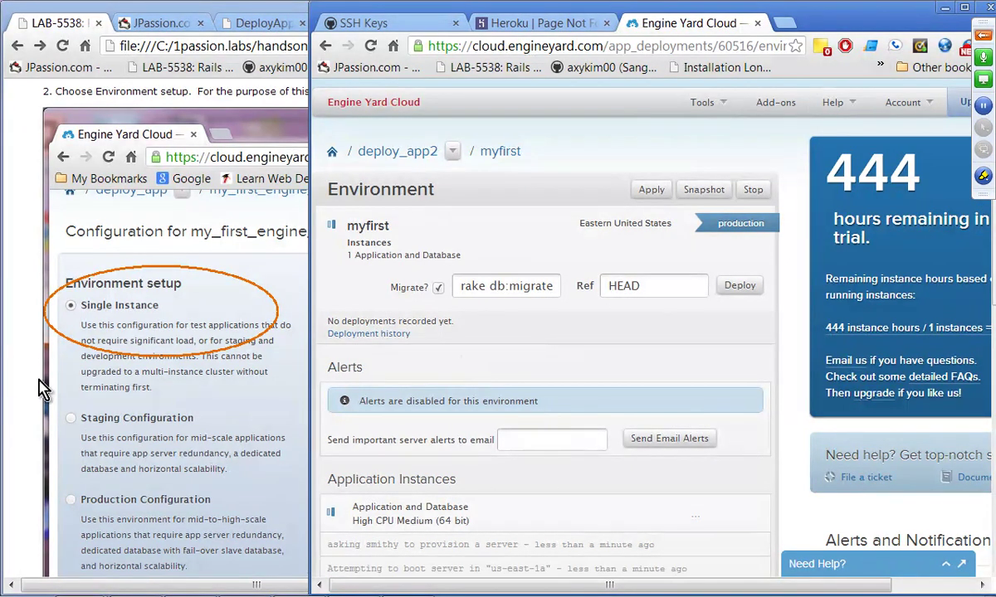
click(16, 409)
scroll(21, 409, down, 8)
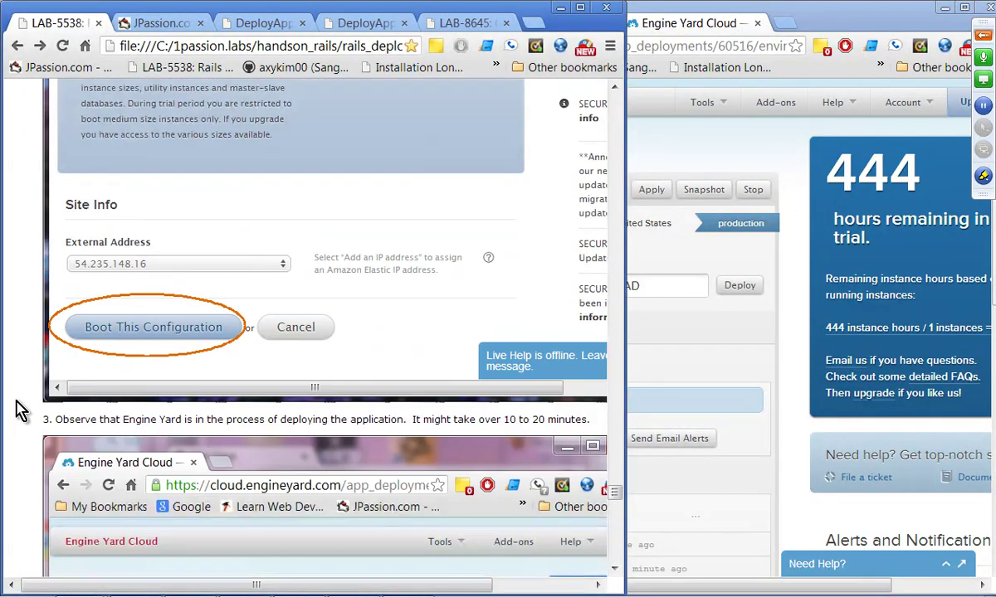
scroll(20, 409, down, 3)
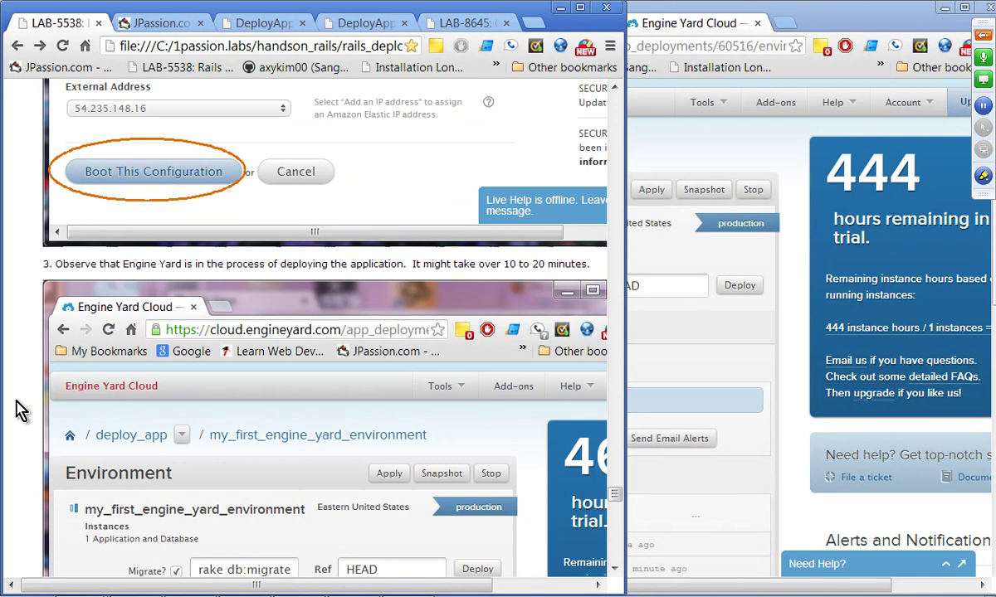
scroll(20, 409, down, 8)
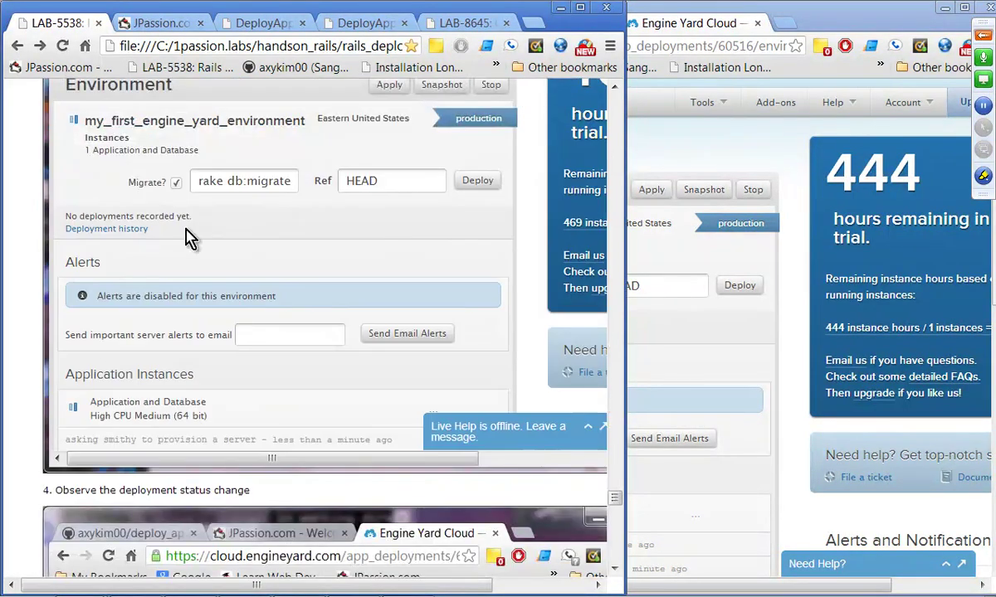
scroll(186, 238, down, 13)
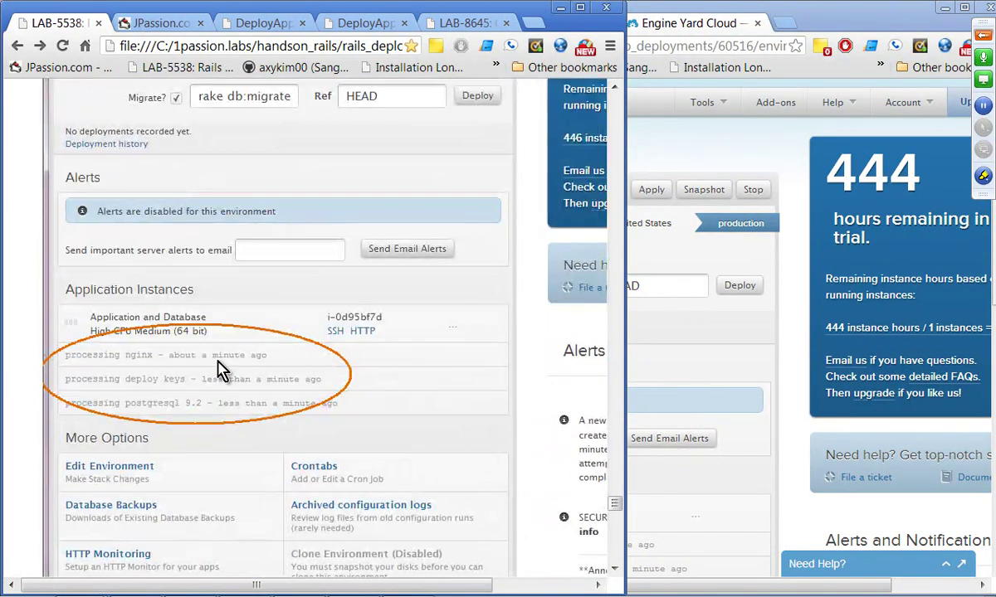
click(705, 369)
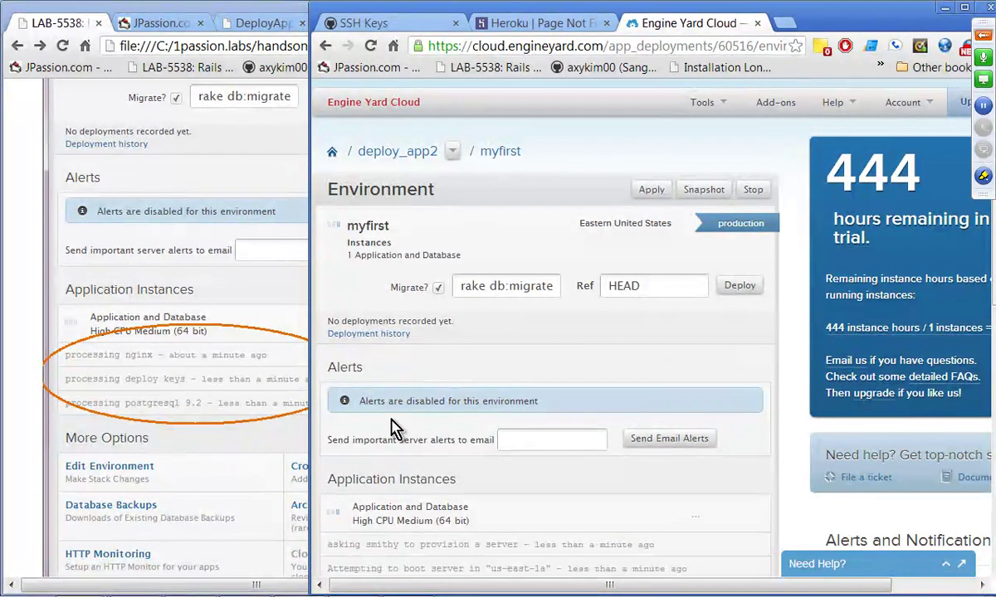
click(35, 407)
scroll(35, 407, down, 6)
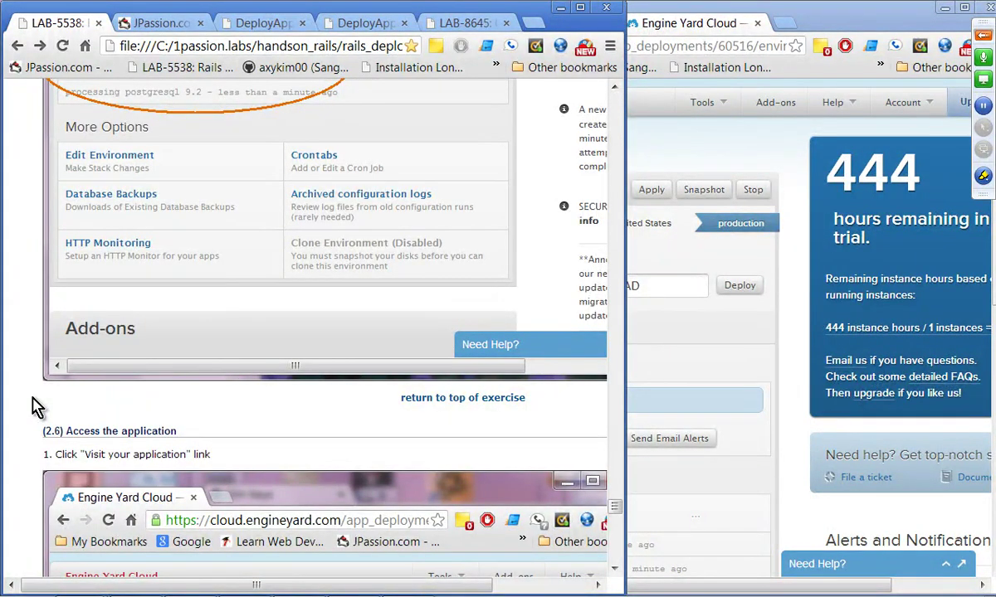
scroll(153, 411, down, 3)
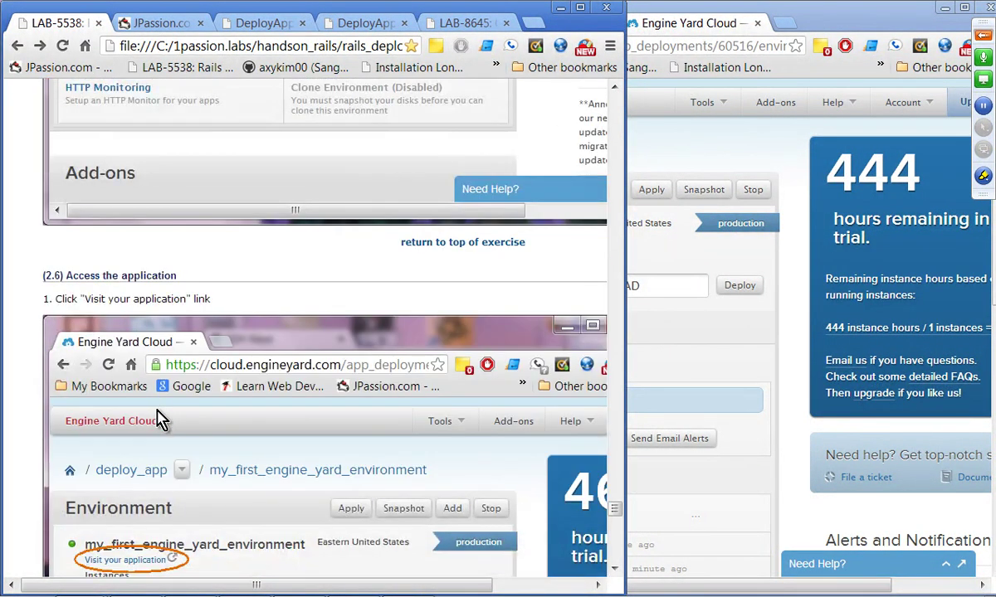
scroll(217, 326, down, 3)
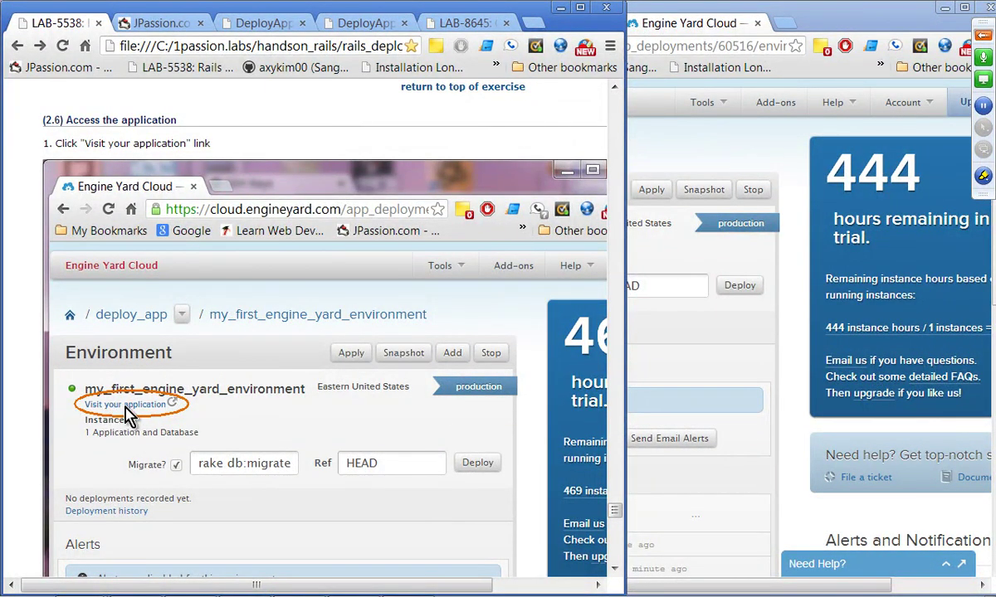
scroll(270, 406, down, 10)
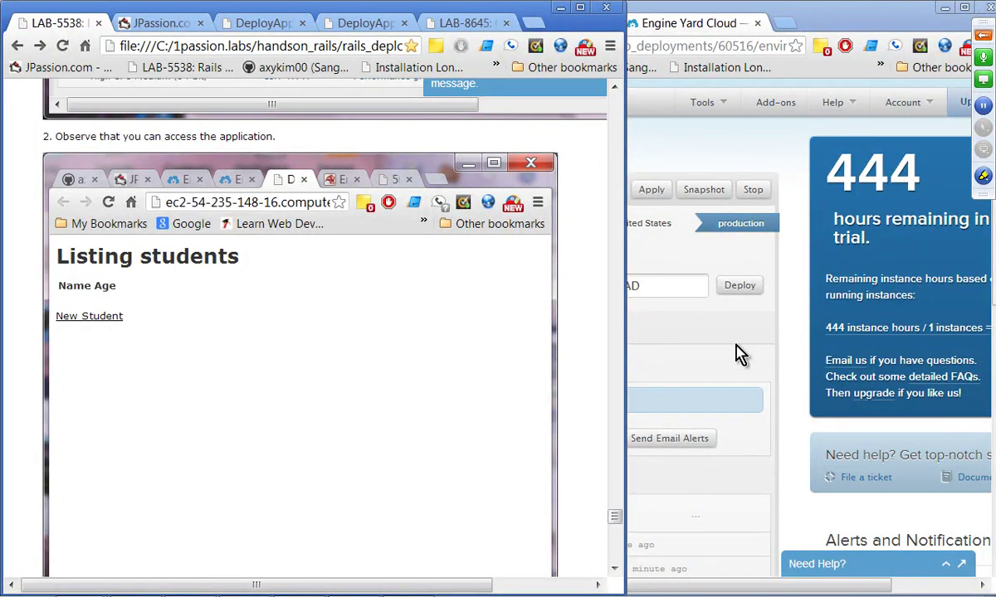
click(792, 18)
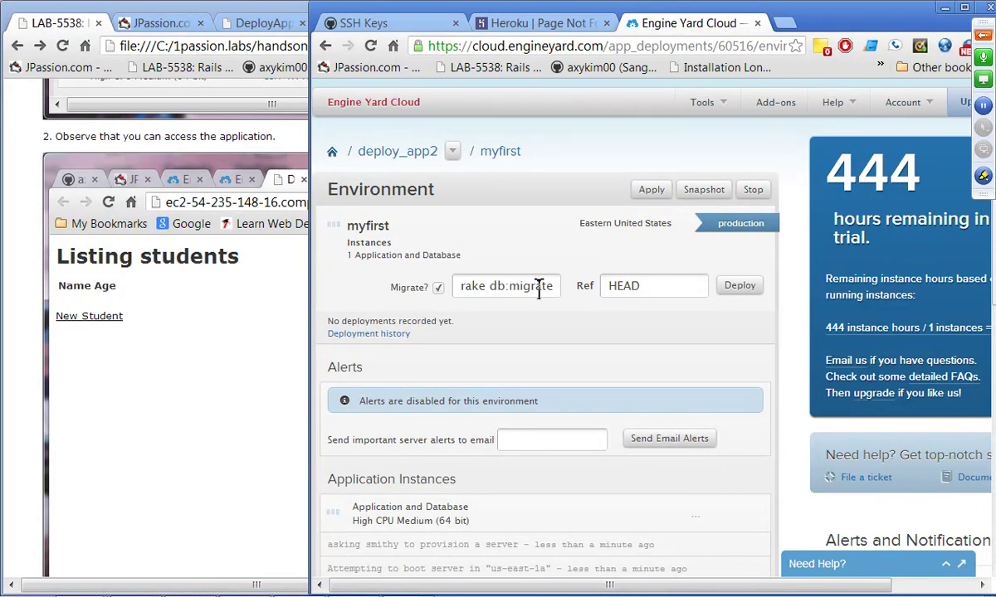
Step: Read the lab's db:seed, stop and delete-instance steps to the Homework Exercise, glancing at myfirst's boot progress
click(163, 427)
scroll(167, 427, down, 10)
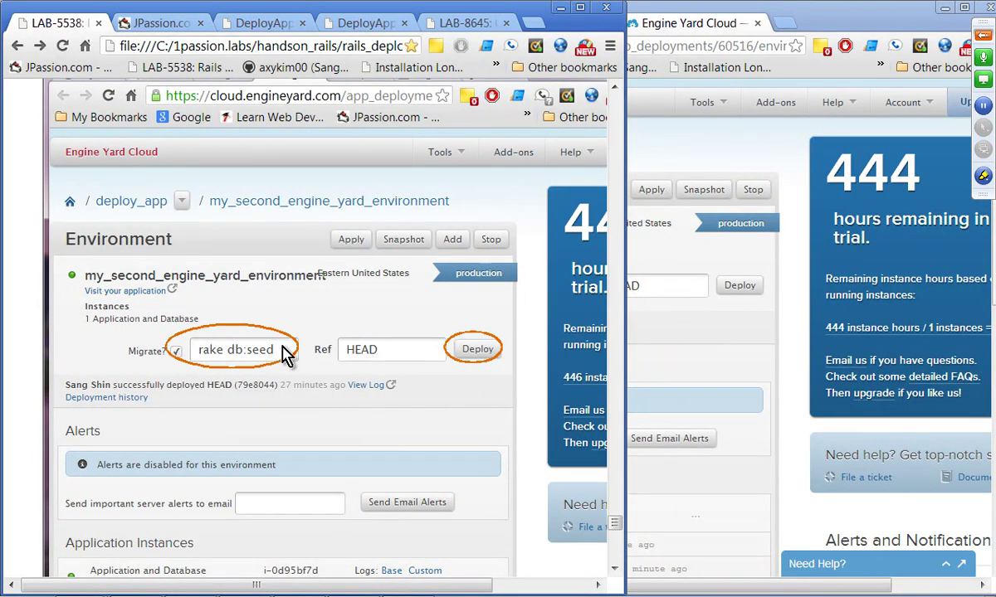
scroll(287, 340, down, 5)
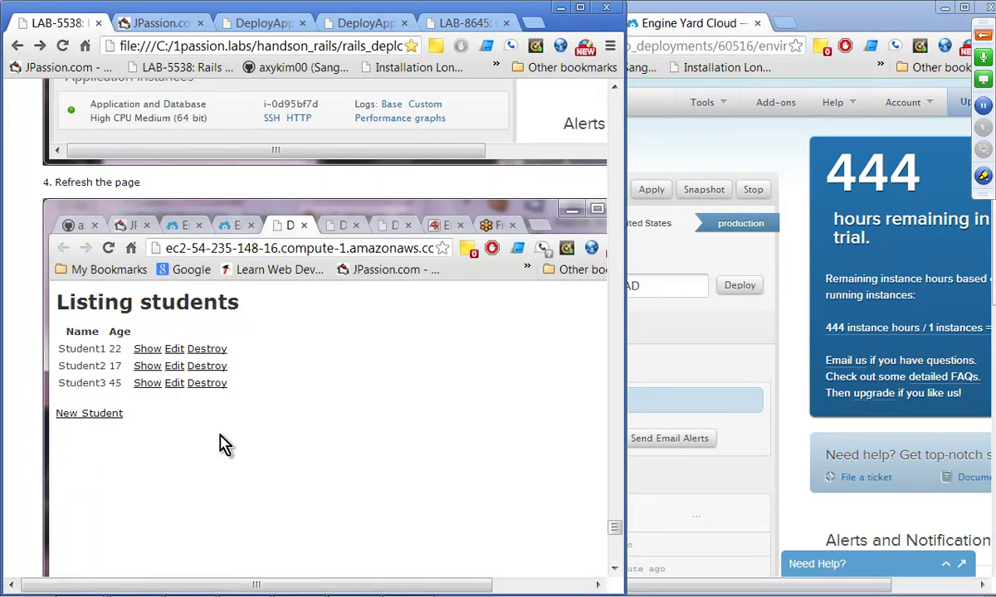
scroll(220, 444, down, 5)
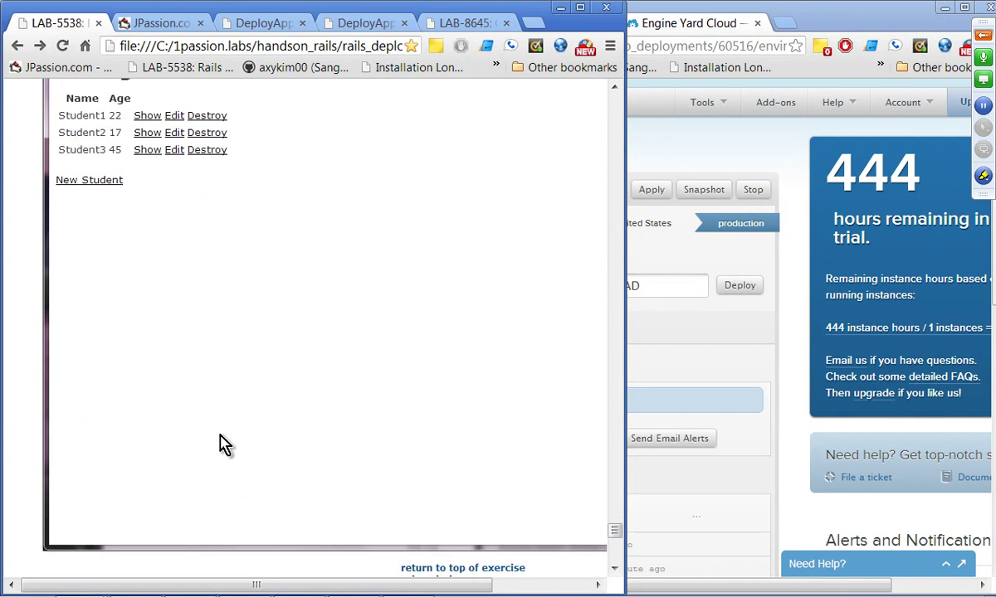
scroll(220, 444, down, 7)
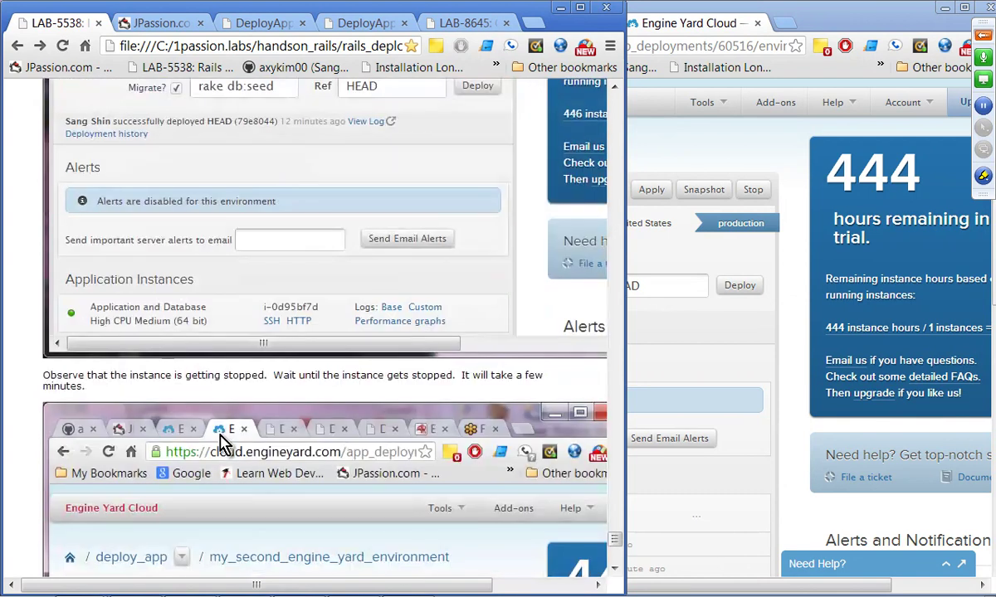
scroll(219, 442, up, 2)
scroll(224, 440, up, 3)
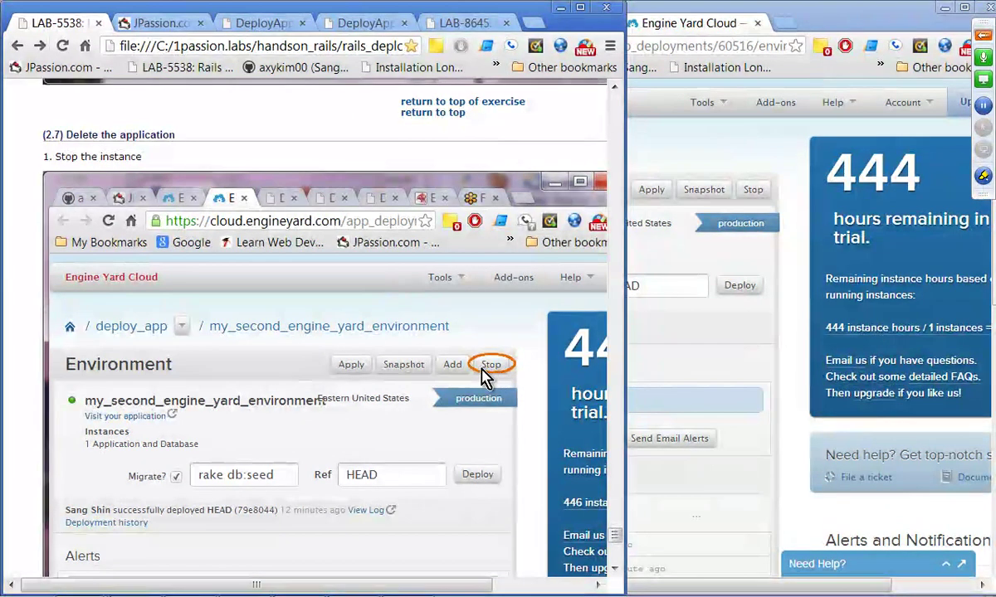
scroll(490, 378, down, 3)
scroll(490, 378, down, 6)
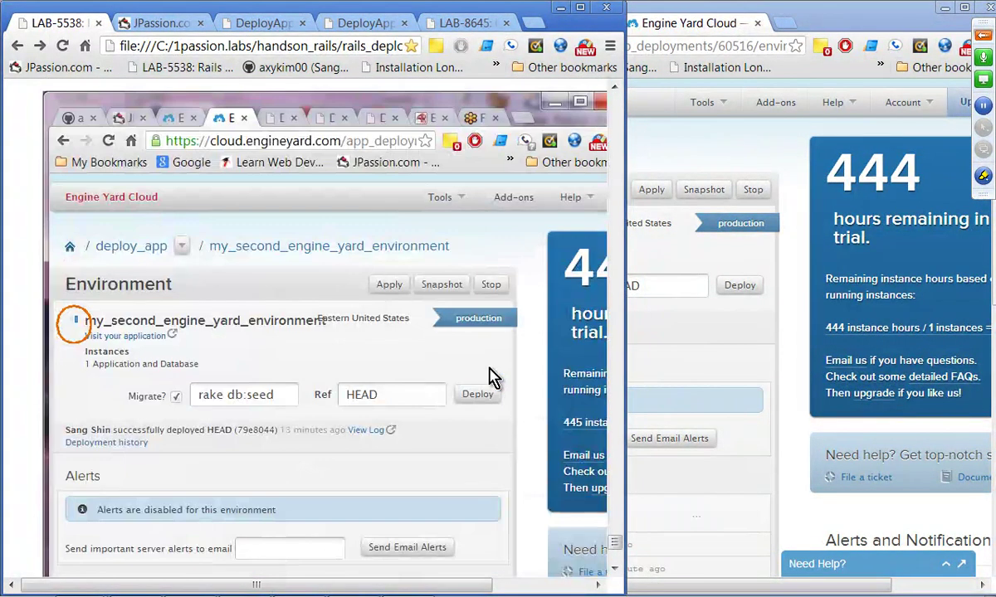
scroll(298, 382, up, 2)
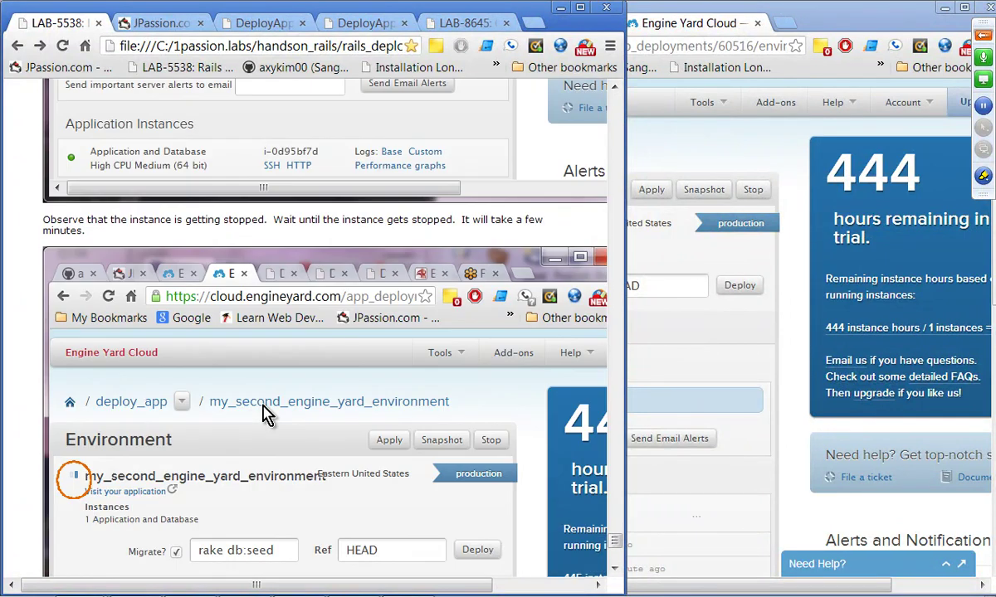
scroll(265, 415, down, 7)
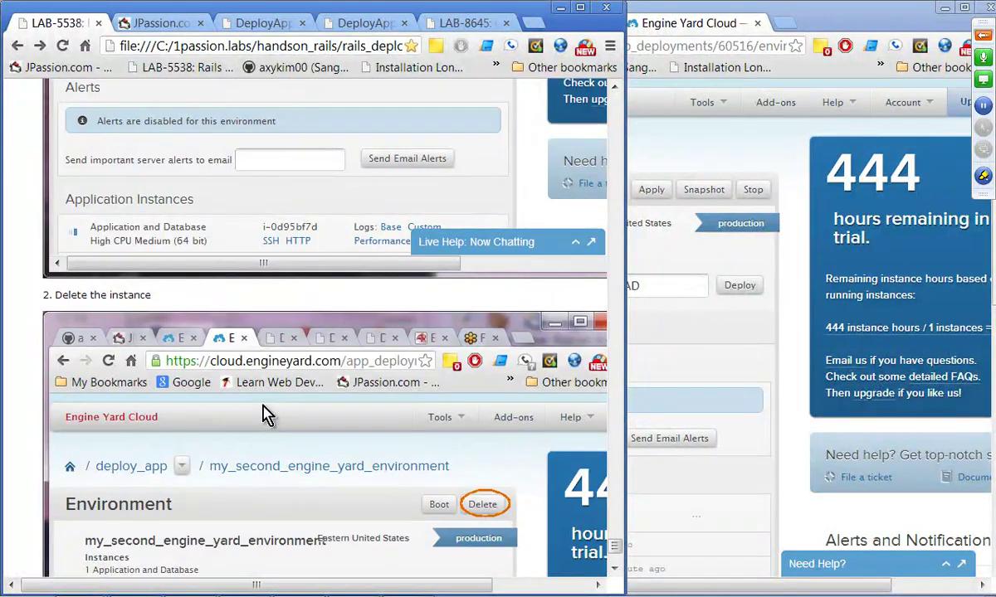
scroll(263, 415, down, 3)
scroll(501, 283, down, 3)
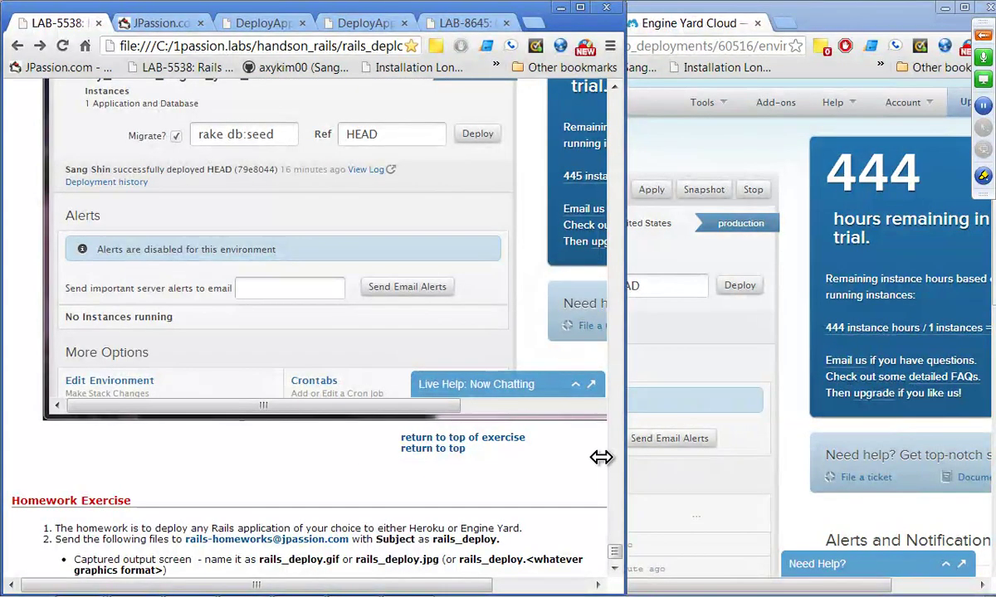
click(788, 477)
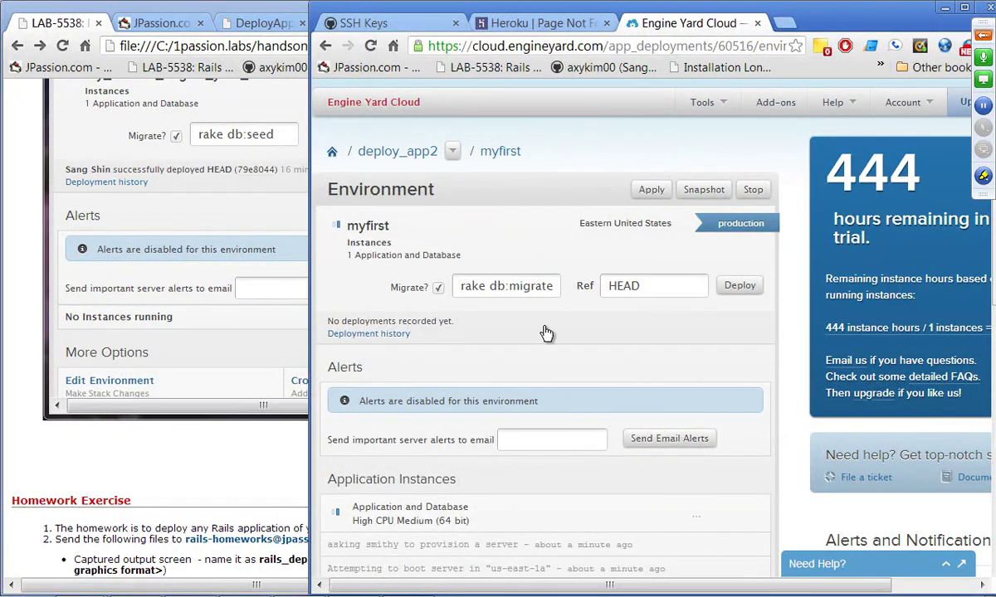
click(123, 475)
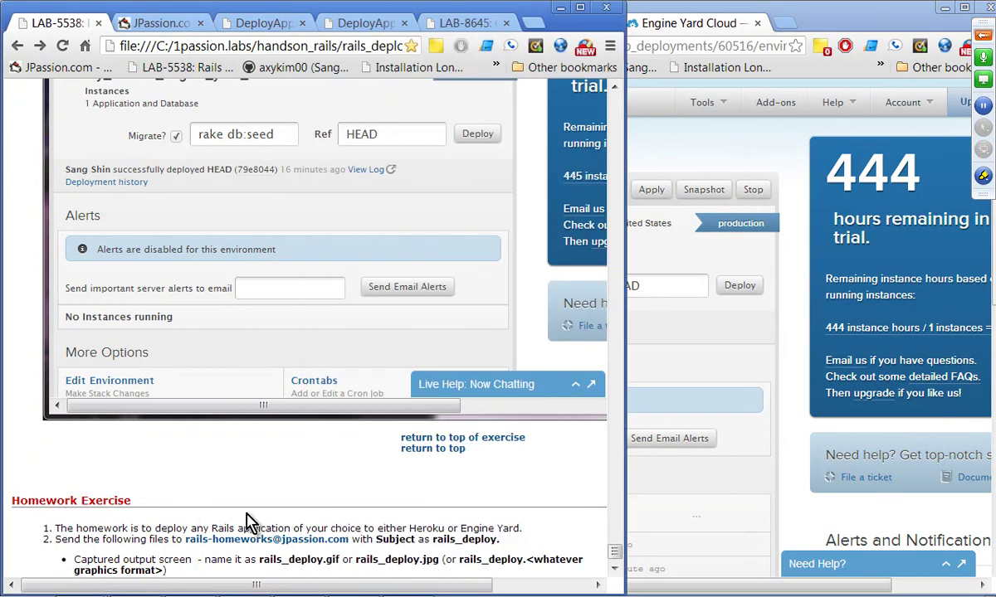